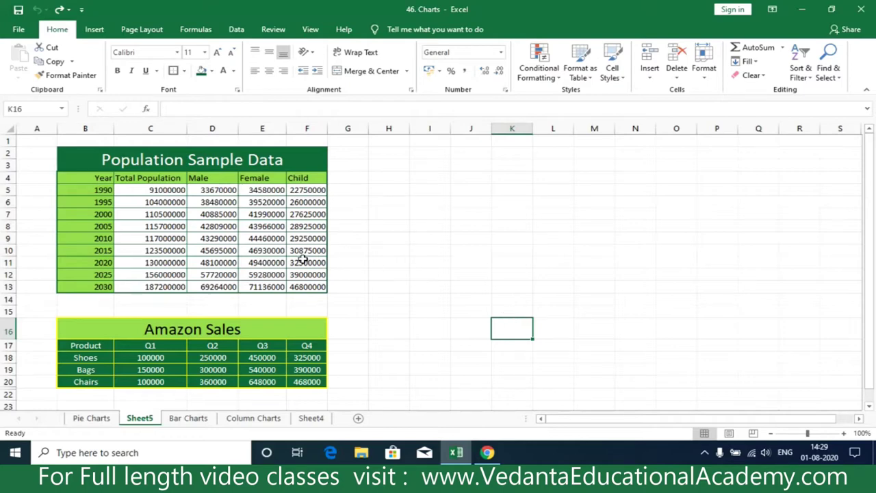
- Examine the Population Sample Data table on Sheet5, going through its Total Population, Male, Female and Child columns
{"action": "left_click_drag", "start_coordinate": [86, 154], "coordinate": [272, 293]}
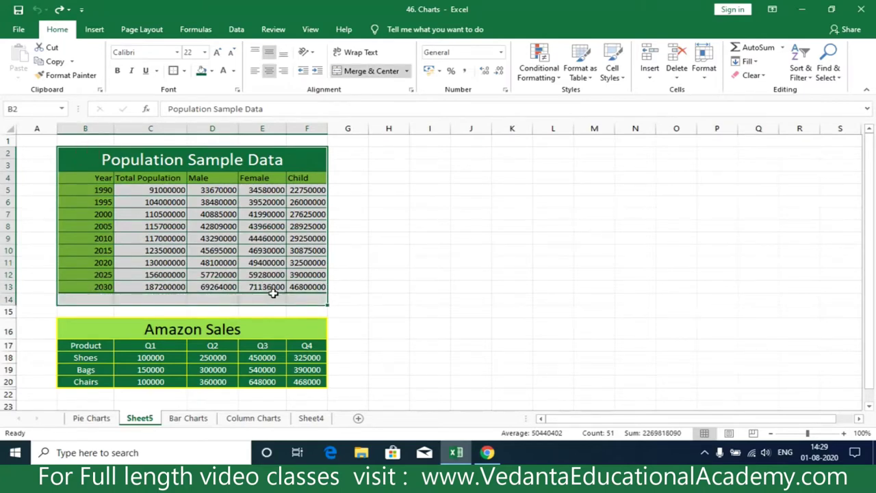
{"action": "left_click", "coordinate": [479, 253]}
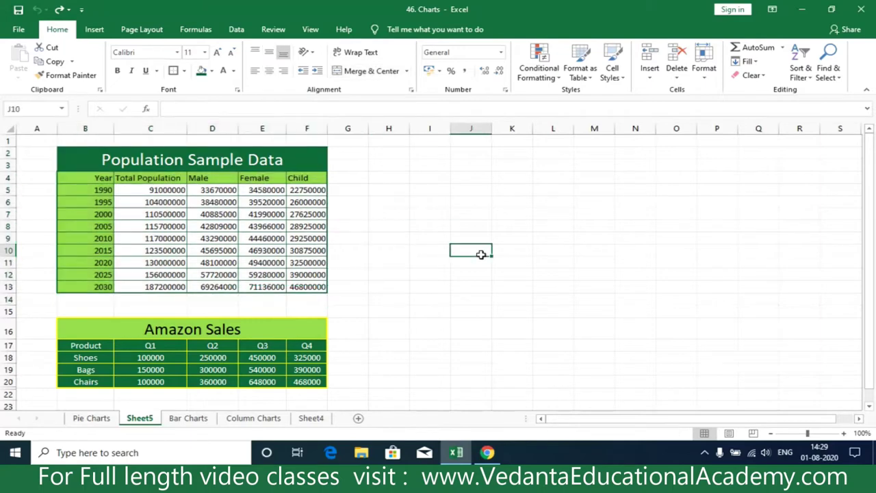
{"action": "left_click", "coordinate": [91, 418]}
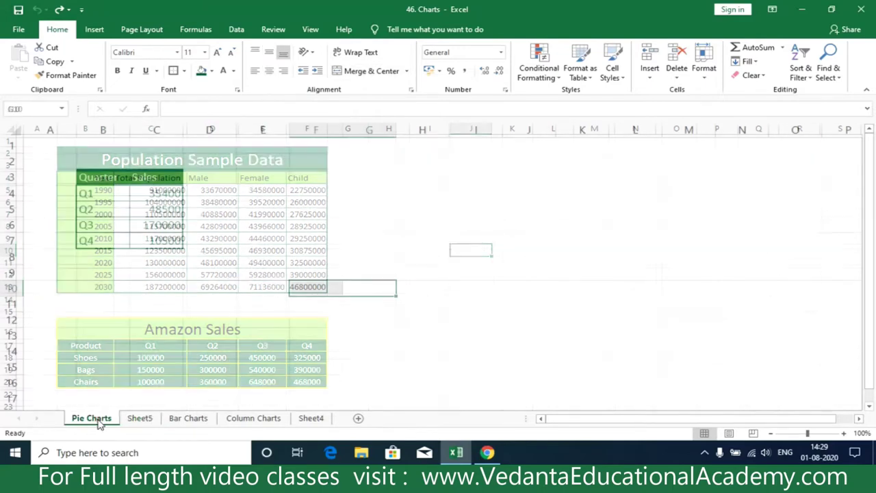
{"action": "left_click", "coordinate": [140, 419]}
{"action": "left_click_drag", "start_coordinate": [156, 182], "coordinate": [140, 284]}
{"action": "left_click", "coordinate": [210, 179]}
{"action": "left_click_drag", "start_coordinate": [210, 180], "coordinate": [207, 284]}
{"action": "left_click_drag", "start_coordinate": [263, 179], "coordinate": [272, 288]}
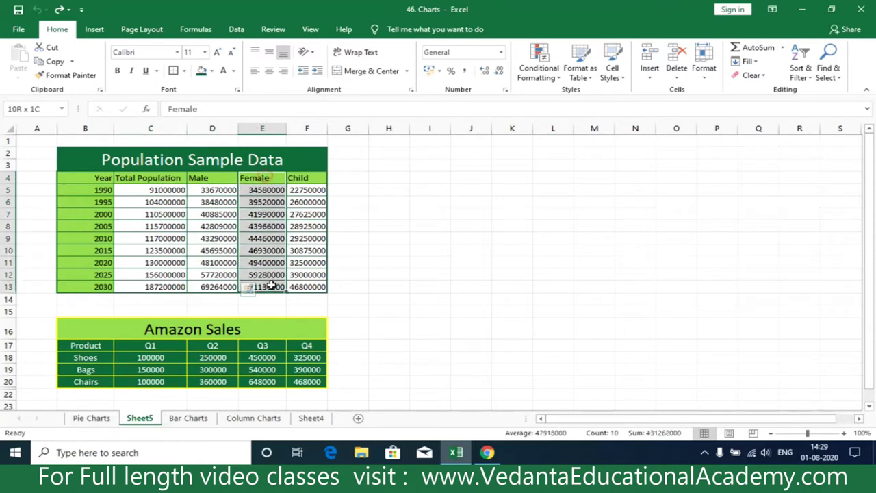
{"action": "left_click_drag", "start_coordinate": [301, 179], "coordinate": [301, 276]}
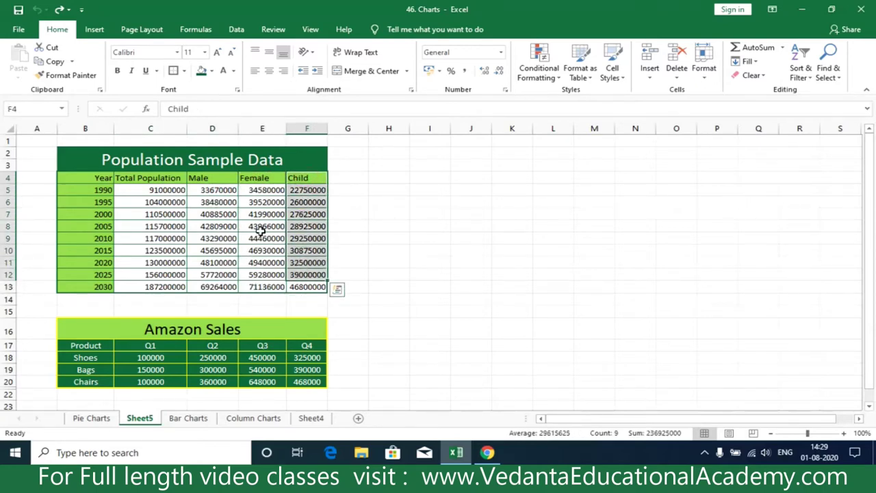
- Compare the single Sales column on the Pie Charts sheet with the multiple population columns on Sheet5
{"action": "left_click", "coordinate": [89, 419]}
{"action": "left_click", "coordinate": [209, 239]}
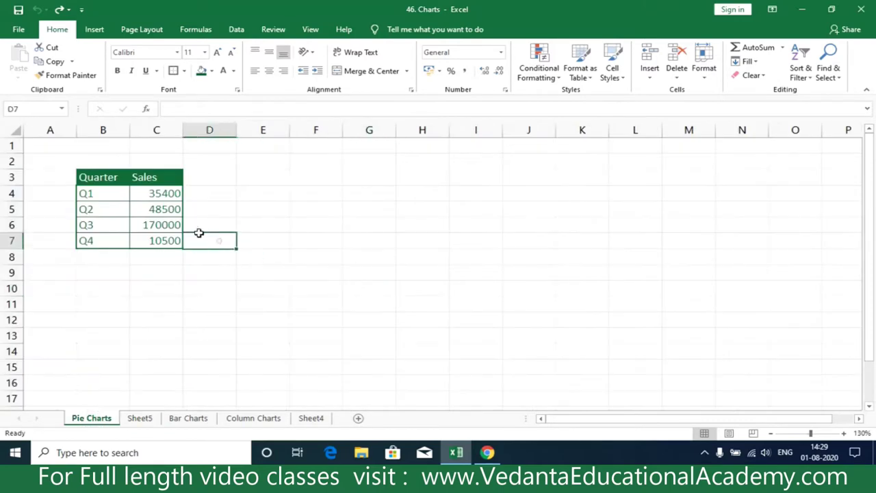
{"action": "left_click_drag", "start_coordinate": [149, 177], "coordinate": [146, 236]}
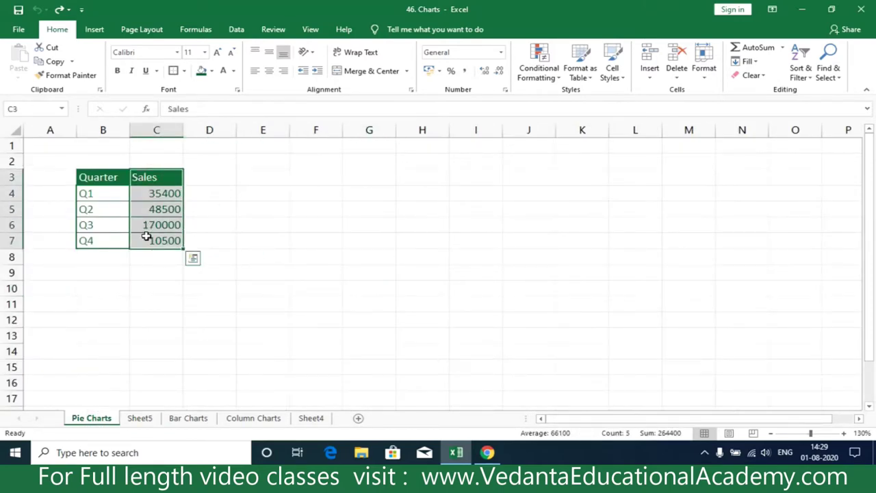
{"action": "left_click", "coordinate": [145, 418]}
{"action": "left_click_drag", "start_coordinate": [158, 202], "coordinate": [157, 287]}
{"action": "left_click_drag", "start_coordinate": [219, 201], "coordinate": [226, 276]}
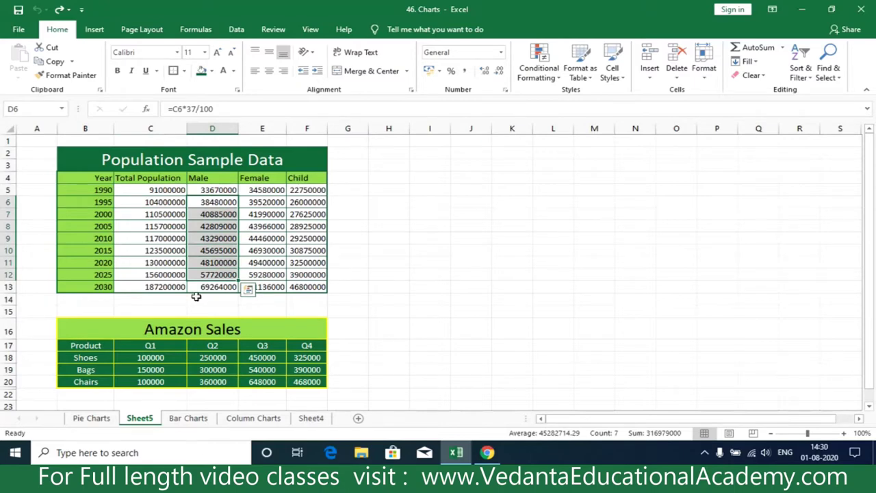
{"action": "left_click", "coordinate": [91, 419]}
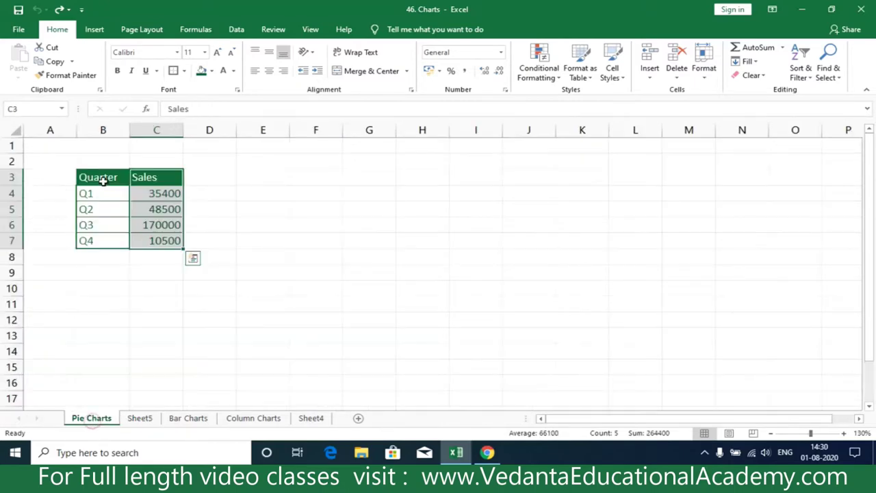
{"action": "left_click", "coordinate": [206, 212]}
{"action": "left_click_drag", "start_coordinate": [154, 183], "coordinate": [150, 240]}
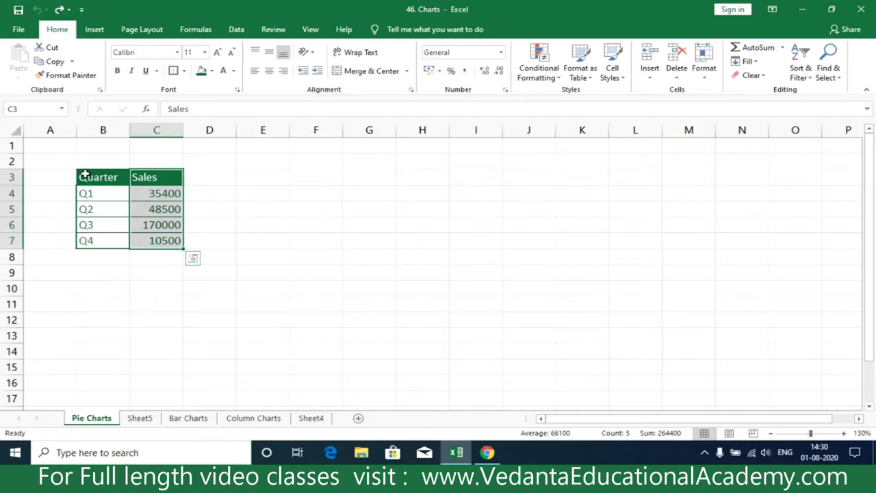
{"action": "left_click_drag", "start_coordinate": [87, 177], "coordinate": [172, 235]}
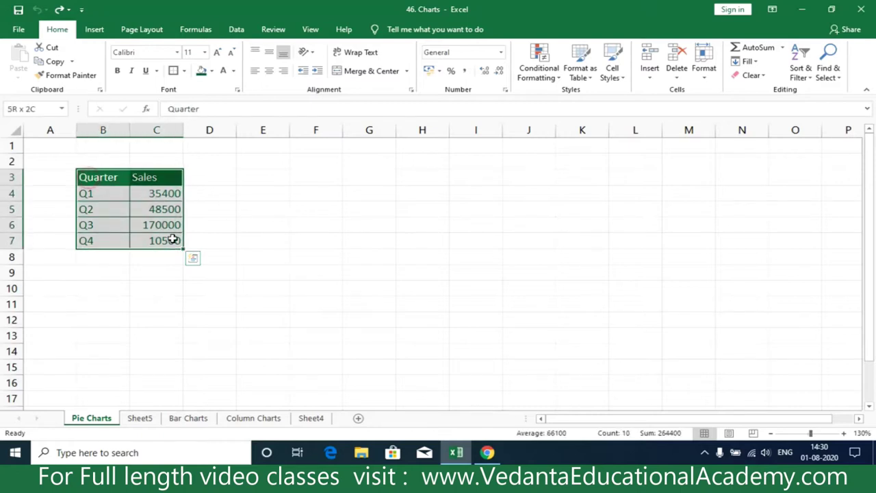
{"action": "left_click", "coordinate": [240, 209]}
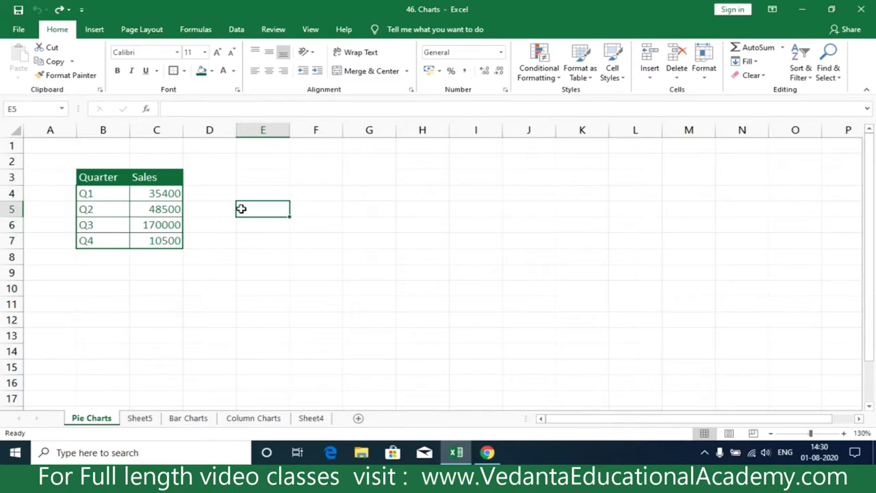
- Insert a default chart from the Population Sample Data table on Sheet5, and undo the insertion
{"action": "left_click", "coordinate": [143, 418]}
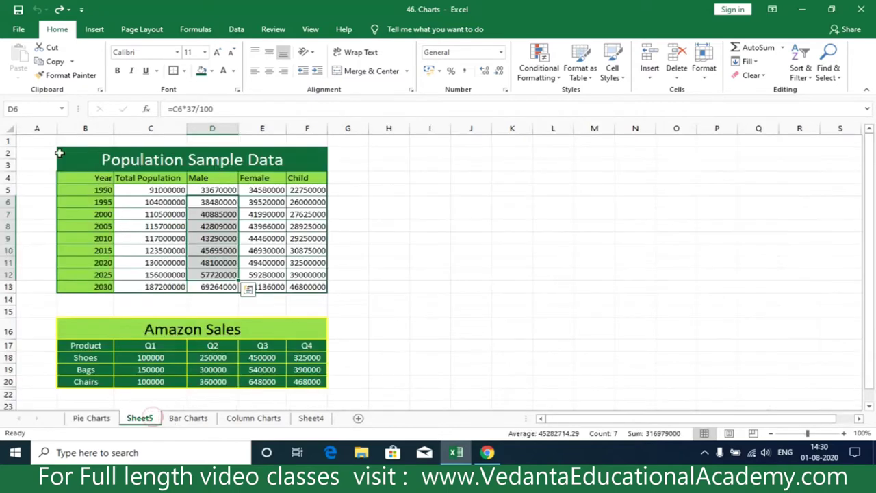
{"action": "left_click_drag", "start_coordinate": [60, 153], "coordinate": [277, 283]}
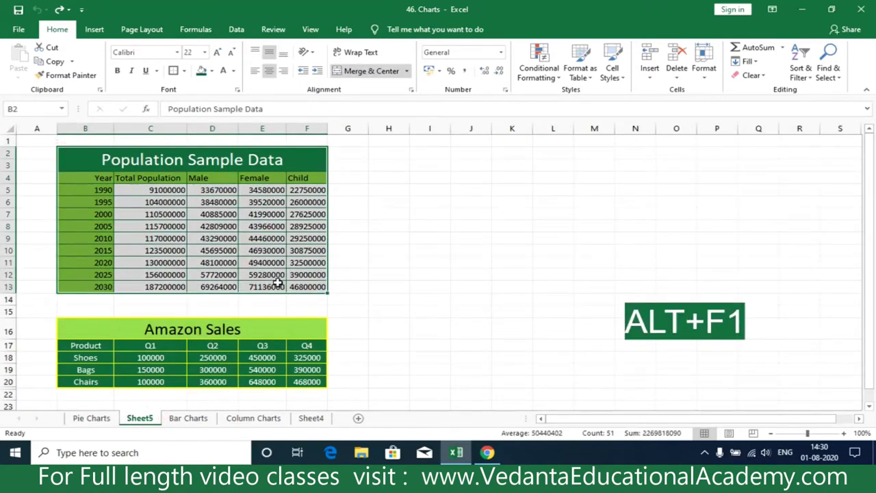
{"action": "key", "text": "alt+F1"}
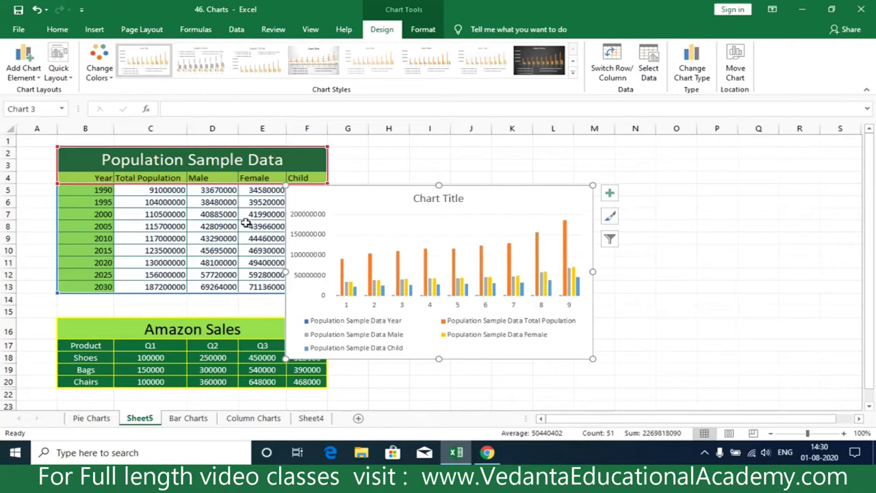
{"action": "mouse_move", "coordinate": [457, 252]}
{"action": "key", "text": "ctrl+z"}
- Examine the quarter labels Q1 to Q4 and their sales values in the table on the Pie Charts sheet
{"action": "left_click", "coordinate": [92, 418]}
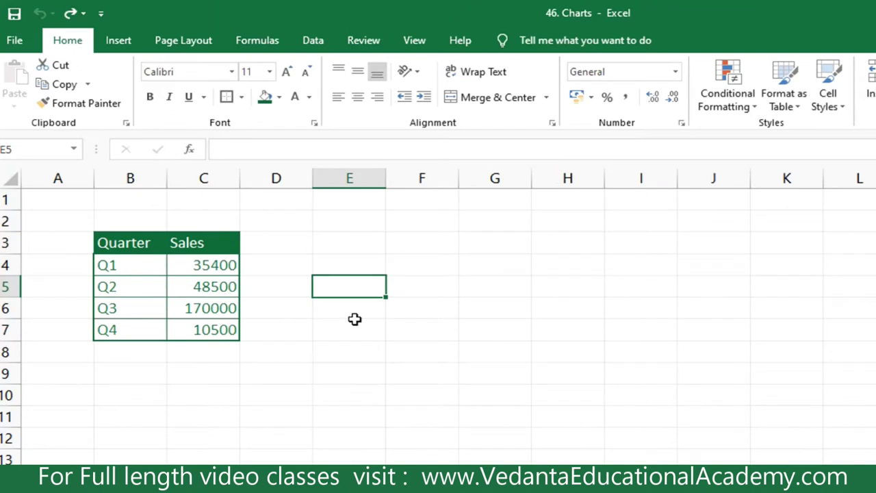
{"action": "left_click_drag", "start_coordinate": [198, 241], "coordinate": [230, 333]}
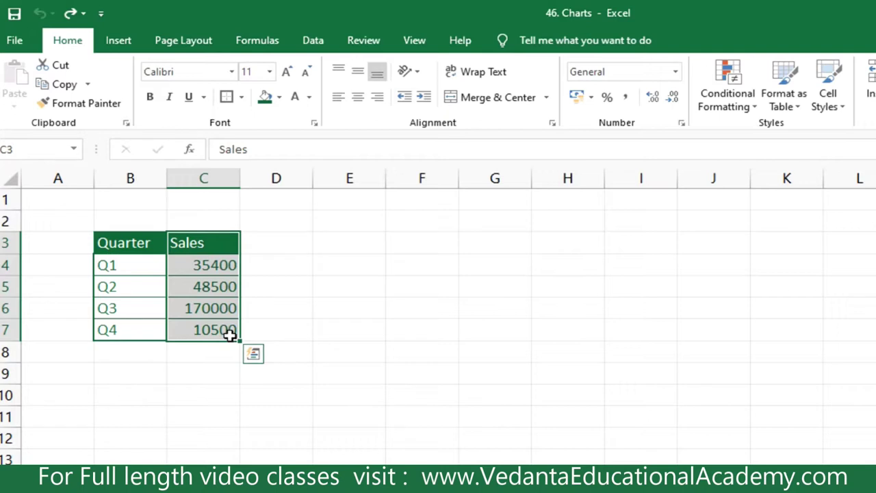
{"action": "left_click", "coordinate": [424, 262]}
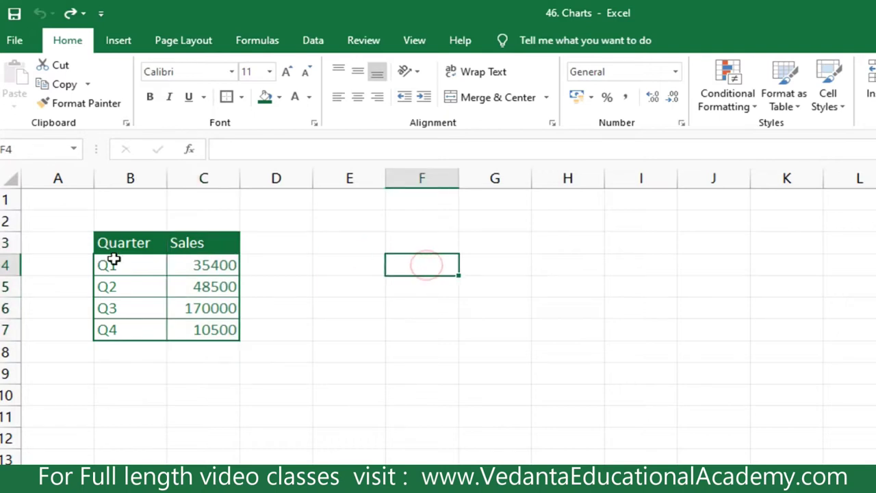
{"action": "left_click", "coordinate": [115, 263]}
{"action": "left_click_drag", "start_coordinate": [115, 263], "coordinate": [103, 332]}
{"action": "left_click", "coordinate": [124, 391]}
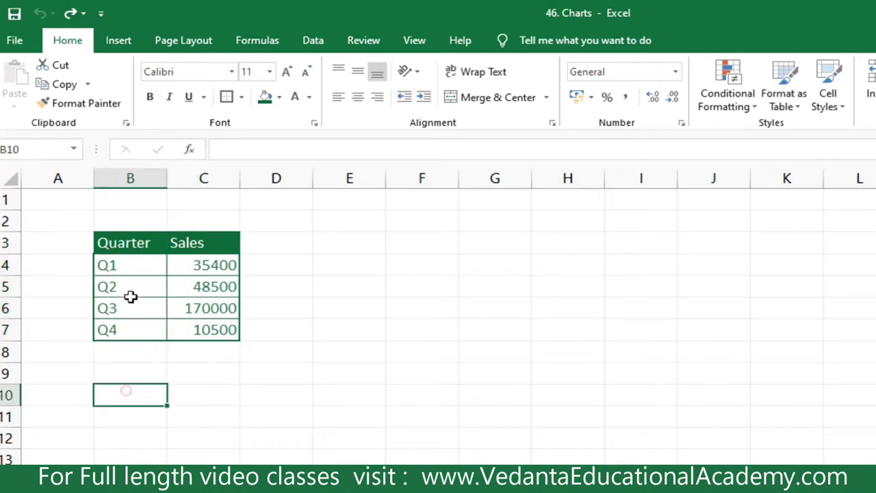
{"action": "left_click_drag", "start_coordinate": [214, 264], "coordinate": [220, 325]}
{"action": "left_click_drag", "start_coordinate": [121, 261], "coordinate": [120, 343]}
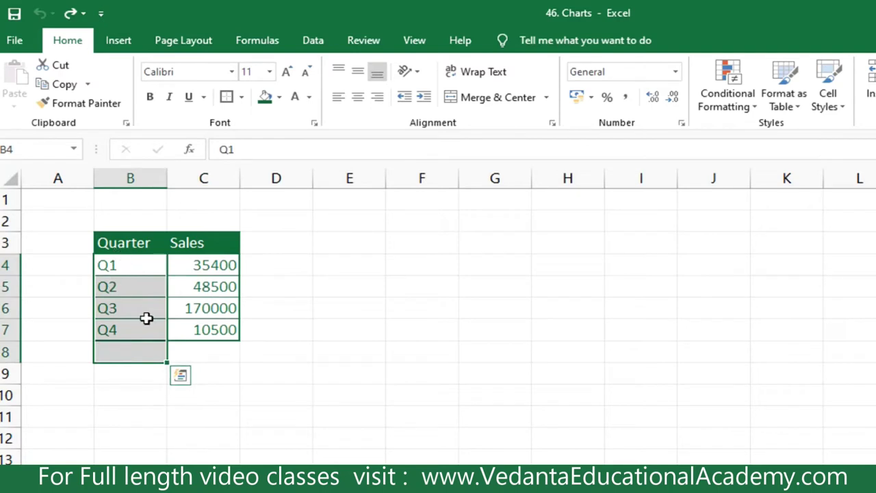
{"action": "left_click", "coordinate": [199, 393]}
{"action": "left_click_drag", "start_coordinate": [116, 268], "coordinate": [126, 329]}
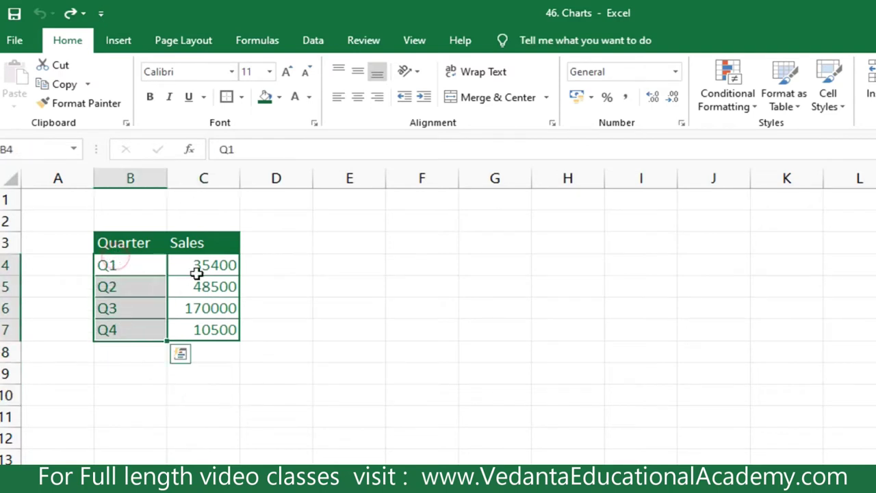
{"action": "left_click_drag", "start_coordinate": [206, 261], "coordinate": [208, 329]}
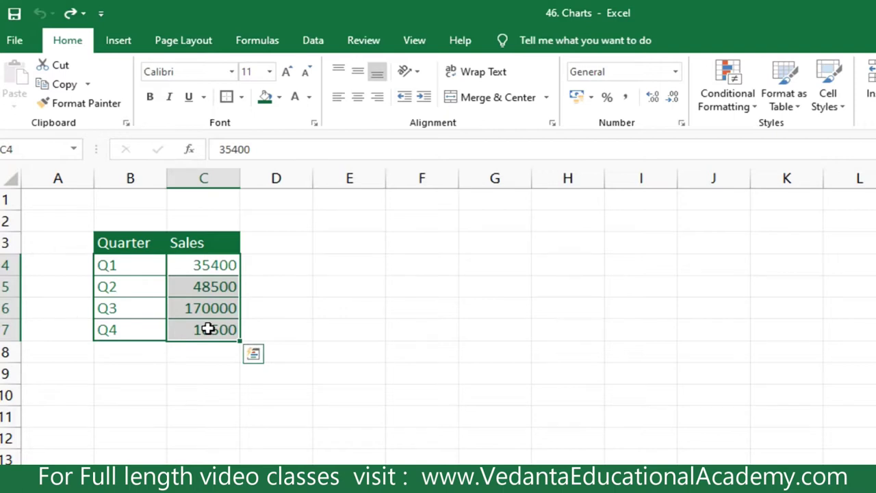
{"action": "left_click", "coordinate": [185, 396]}
- Insert a 3-D pie chart from the Quarter and Sales table in B3:C7
{"action": "left_click_drag", "start_coordinate": [215, 333], "coordinate": [125, 244]}
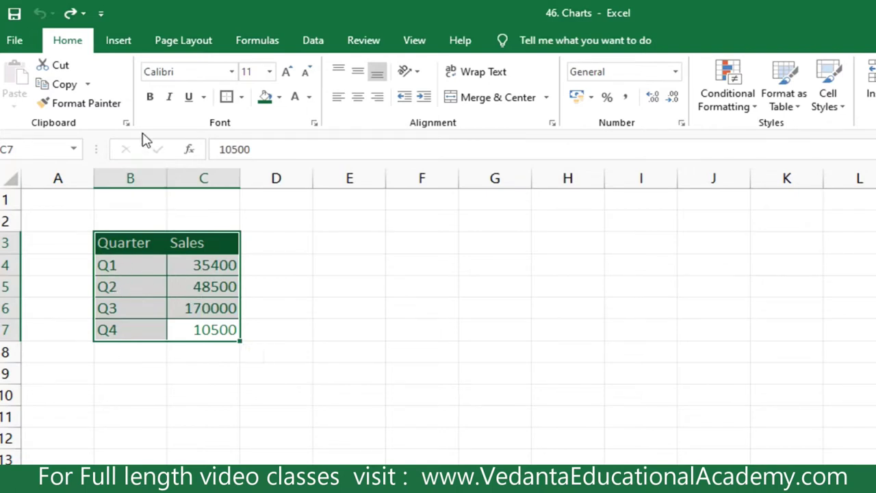
{"action": "left_click", "coordinate": [120, 44]}
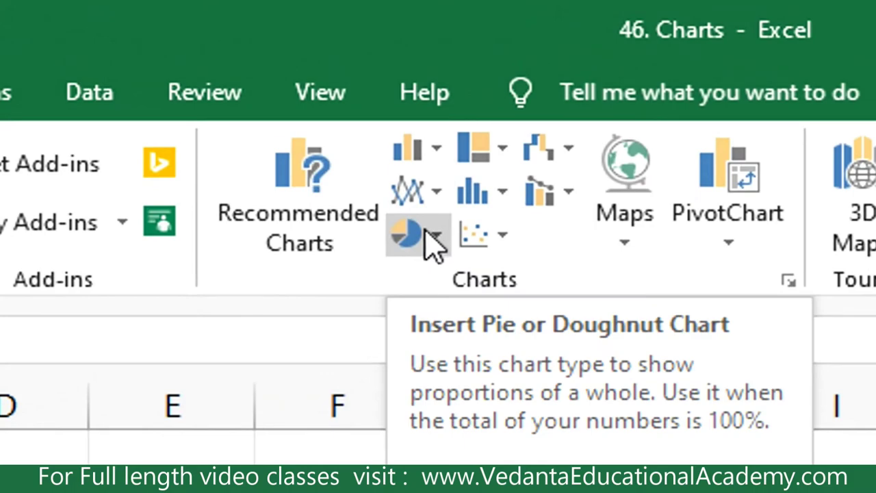
{"action": "left_click", "coordinate": [438, 232]}
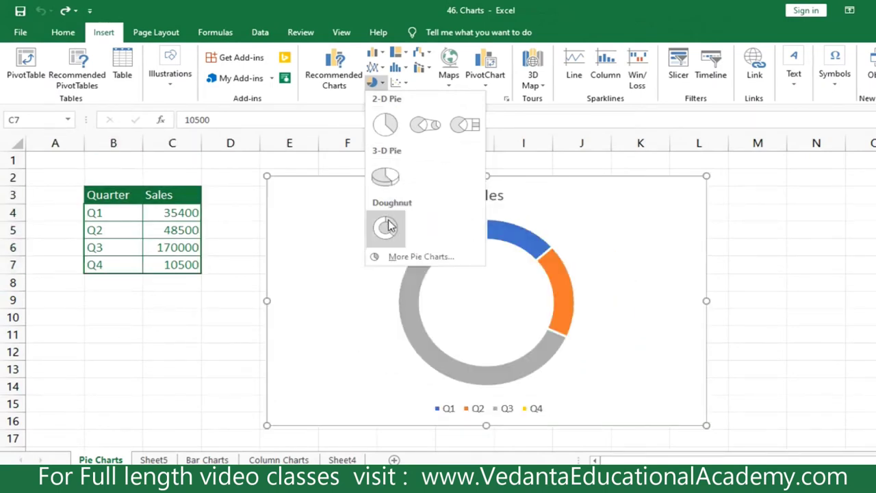
{"action": "left_click", "coordinate": [388, 177]}
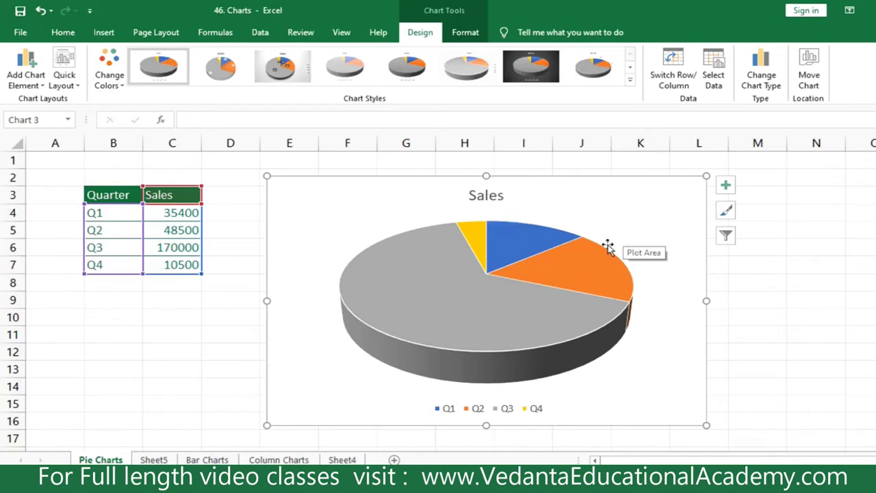
- Try out data labels on the 3-D pie chart's slices and turn them off again
{"action": "mouse_move", "coordinate": [548, 268]}
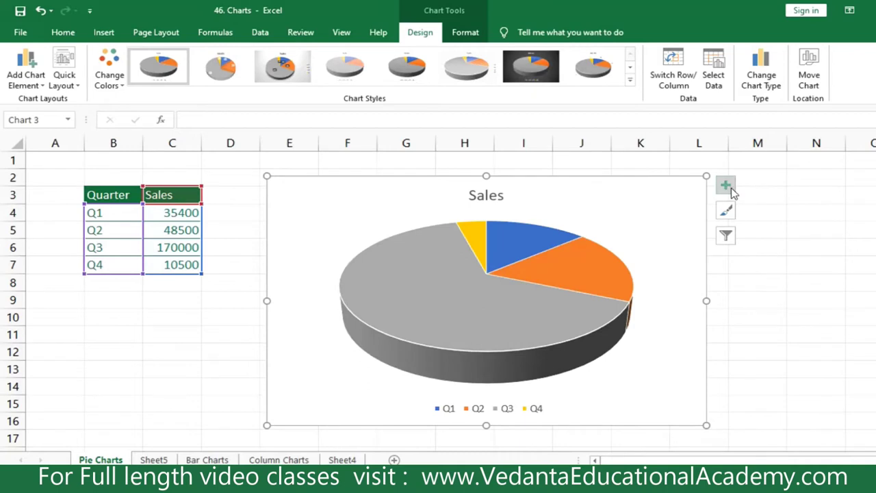
{"action": "mouse_move", "coordinate": [559, 233]}
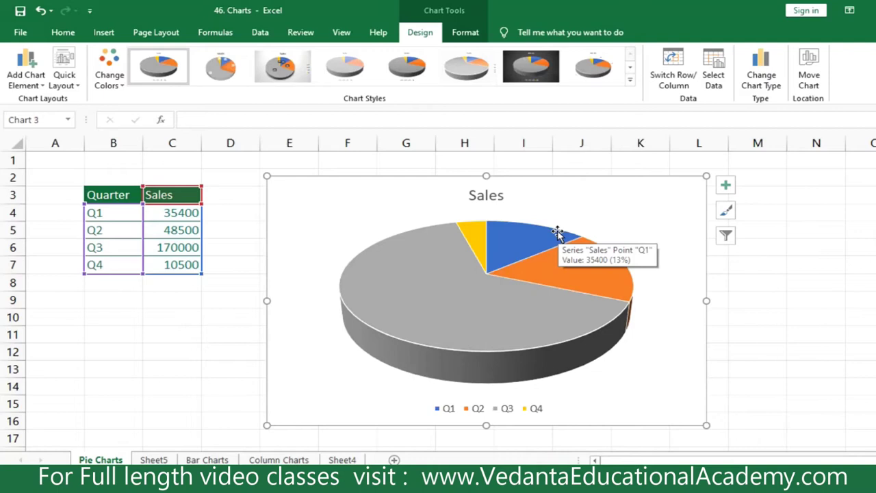
{"action": "left_click", "coordinate": [727, 185]}
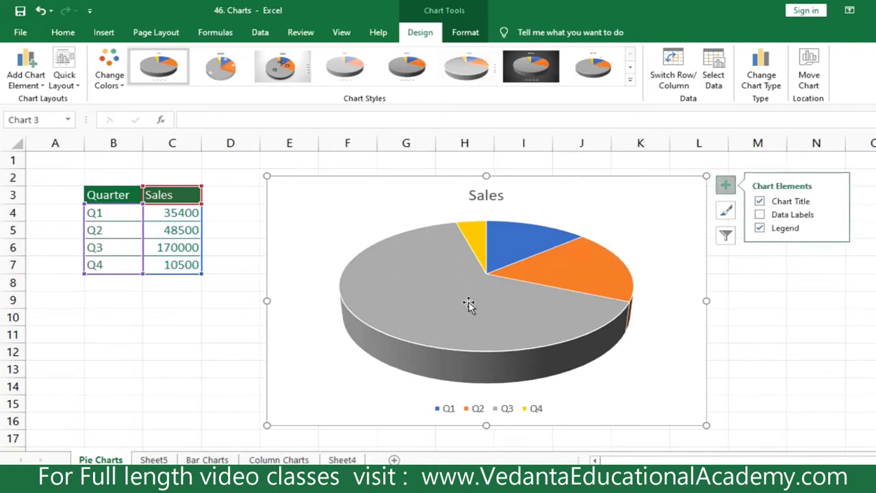
{"action": "mouse_move", "coordinate": [420, 289]}
{"action": "left_click", "coordinate": [760, 216]}
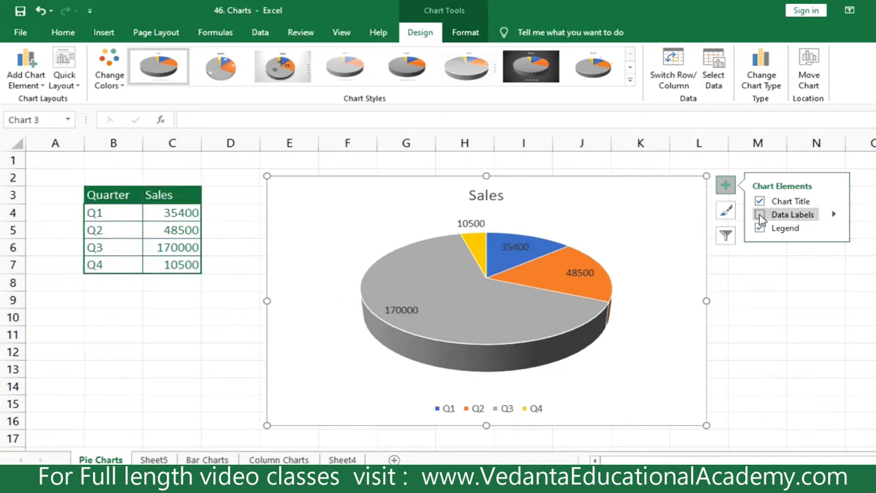
{"action": "left_click", "coordinate": [760, 215]}
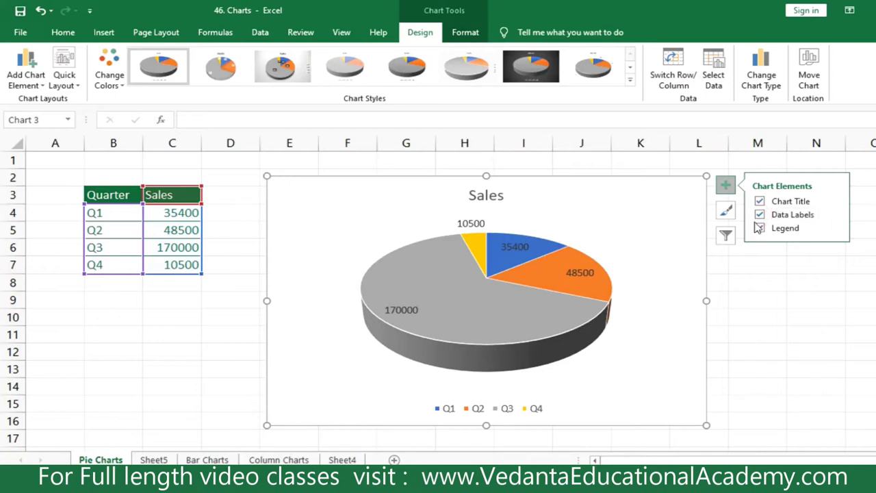
{"action": "left_click", "coordinate": [759, 215]}
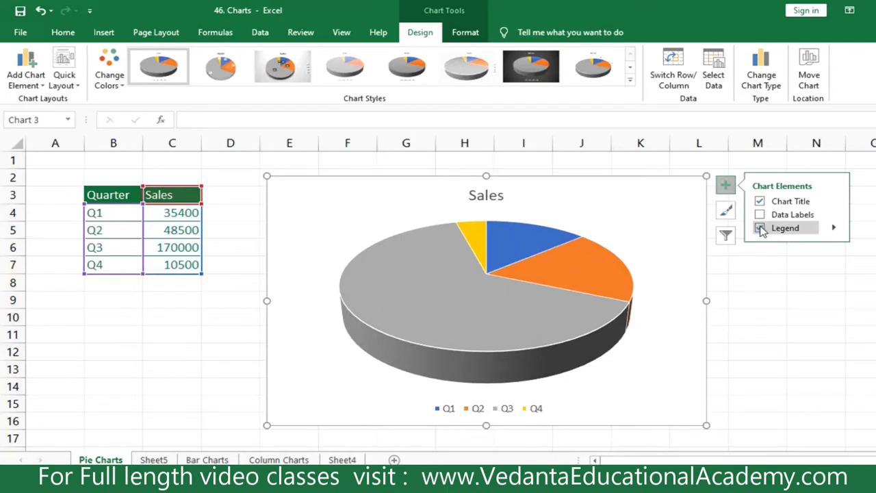
- Try out hiding the legend and placing it above the pie, and return it to the bottom of the chart
{"action": "left_click", "coordinate": [761, 229]}
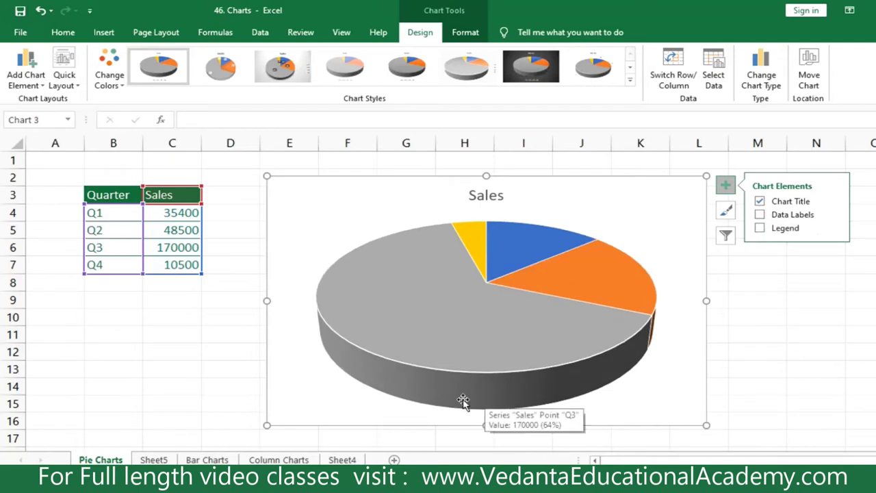
{"action": "left_click", "coordinate": [760, 229]}
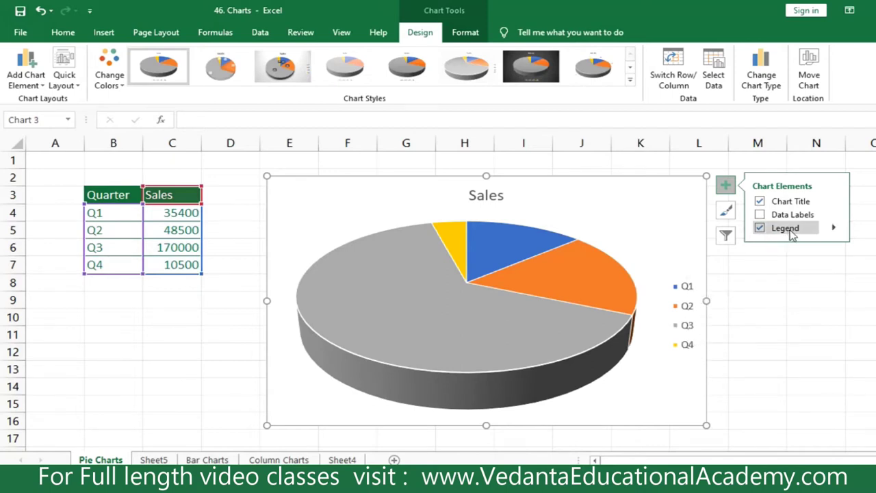
{"action": "left_click", "coordinate": [836, 228]}
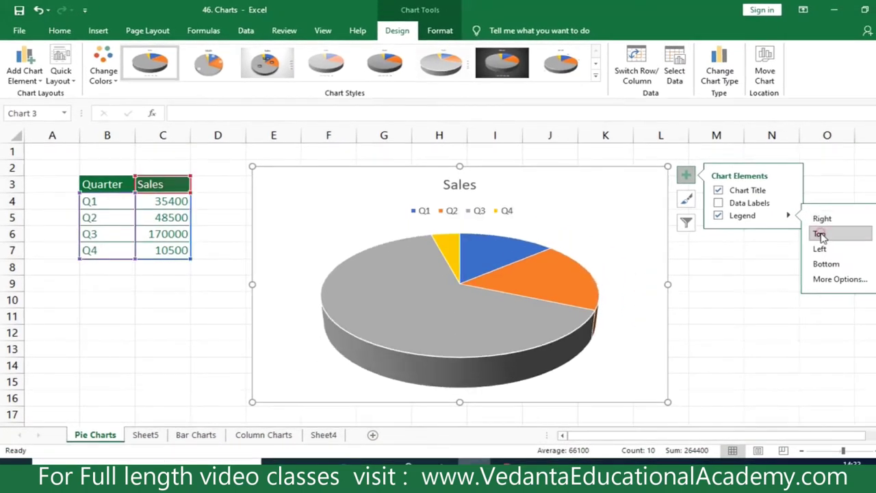
{"action": "left_click", "coordinate": [827, 265]}
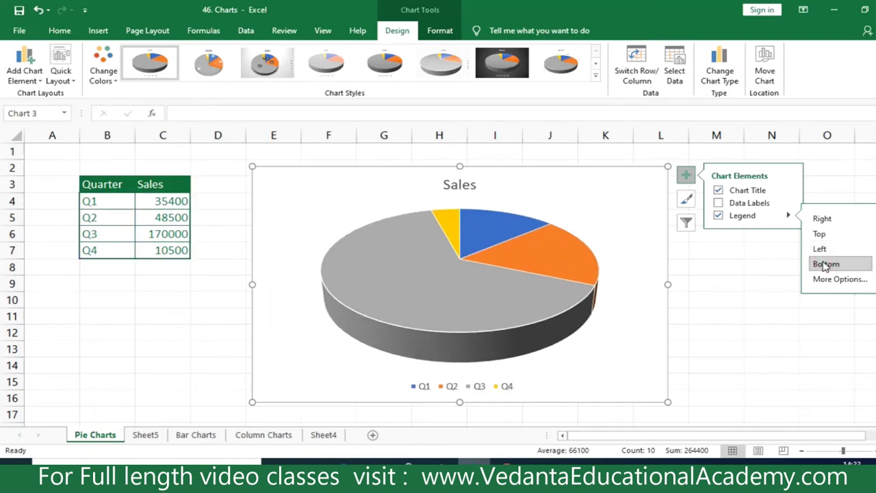
{"action": "left_click", "coordinate": [768, 285]}
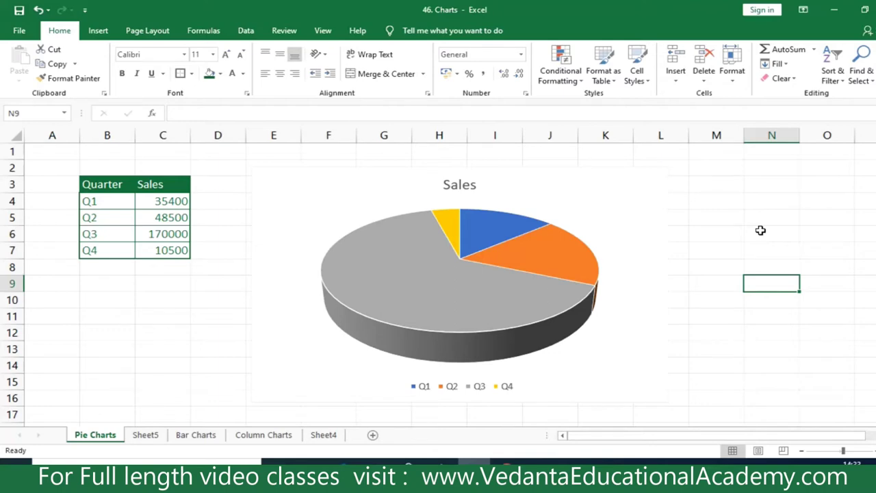
{"action": "left_click", "coordinate": [626, 218]}
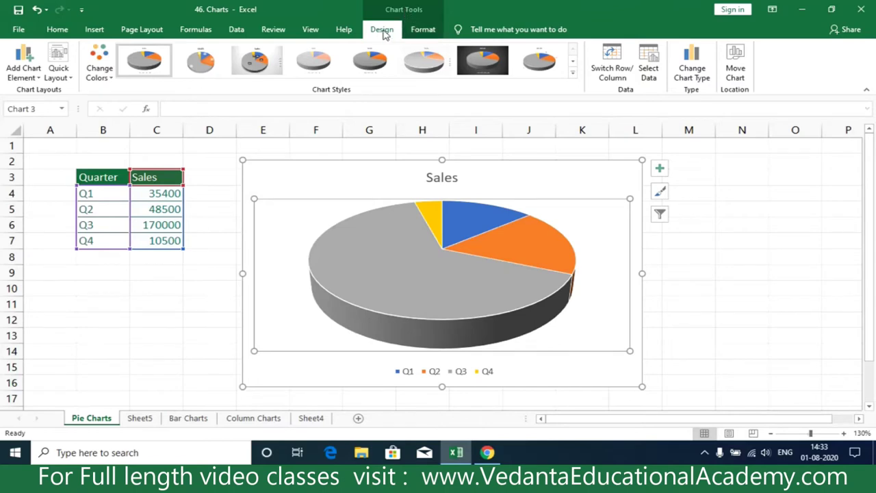
{"action": "left_click", "coordinate": [419, 29]}
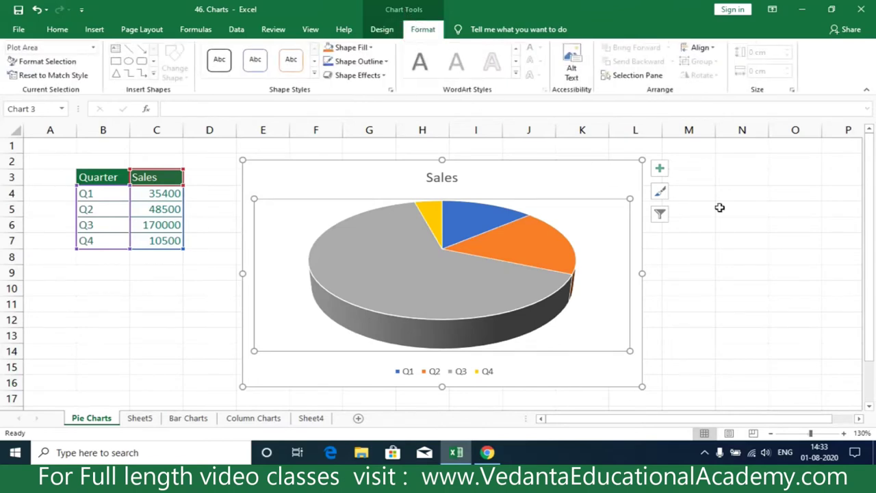
{"action": "left_click", "coordinate": [736, 242]}
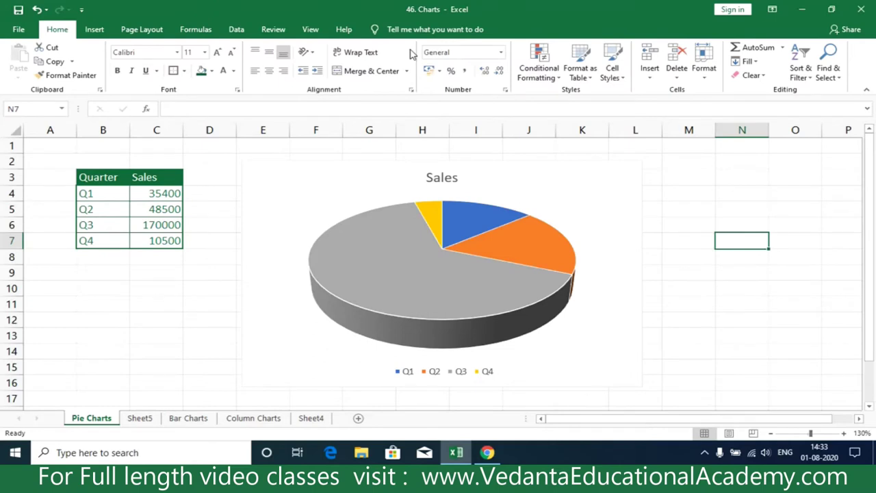
- Show data labels on the 3-D pie chart's slices
{"action": "left_click", "coordinate": [601, 179]}
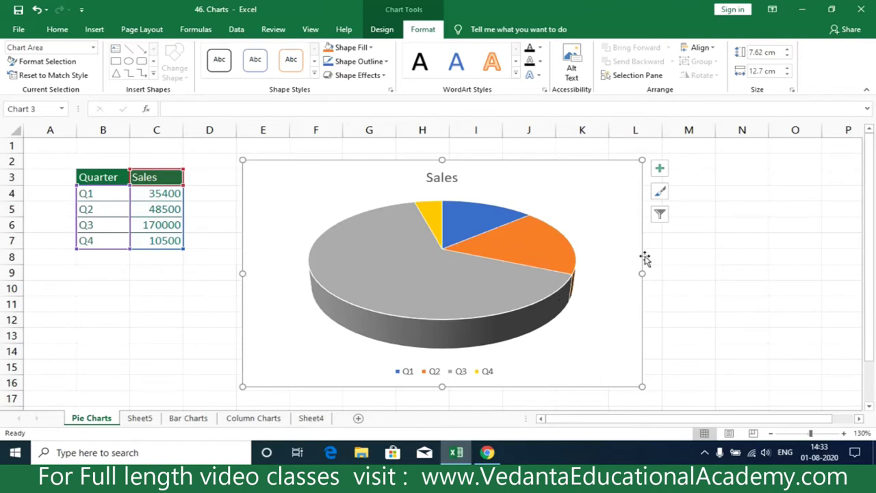
{"action": "left_click", "coordinate": [660, 171]}
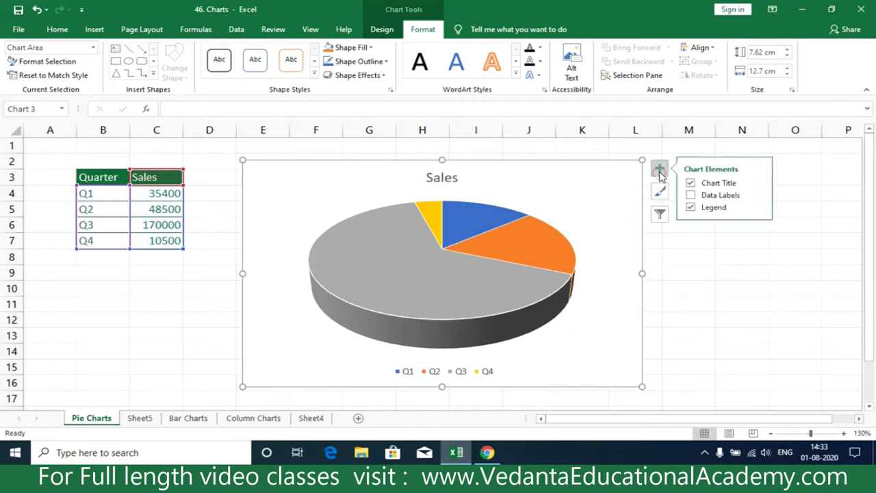
{"action": "left_click", "coordinate": [691, 195]}
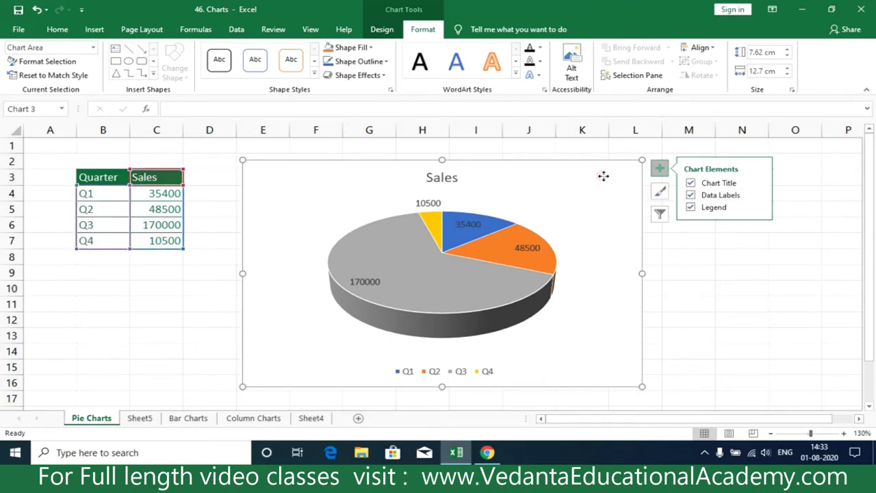
- Open the plot area's formatting options and compare them with those of the chart area
{"action": "double_click", "coordinate": [562, 211]}
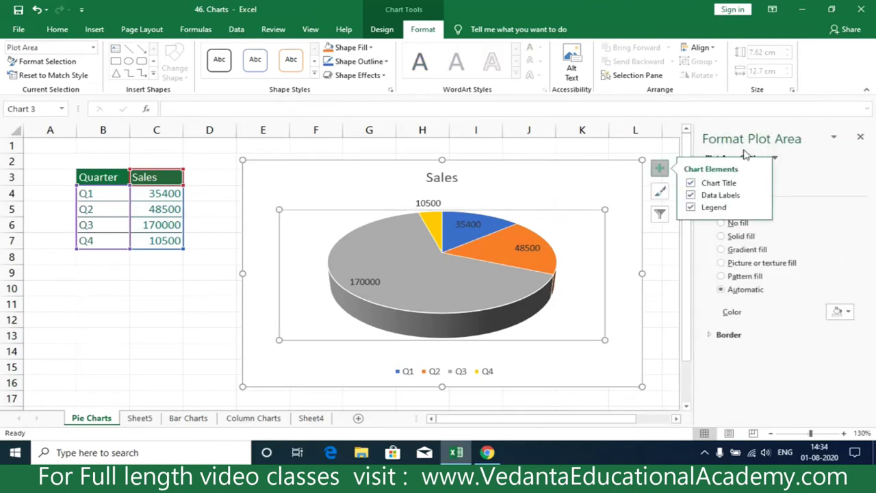
{"action": "left_click", "coordinate": [554, 176]}
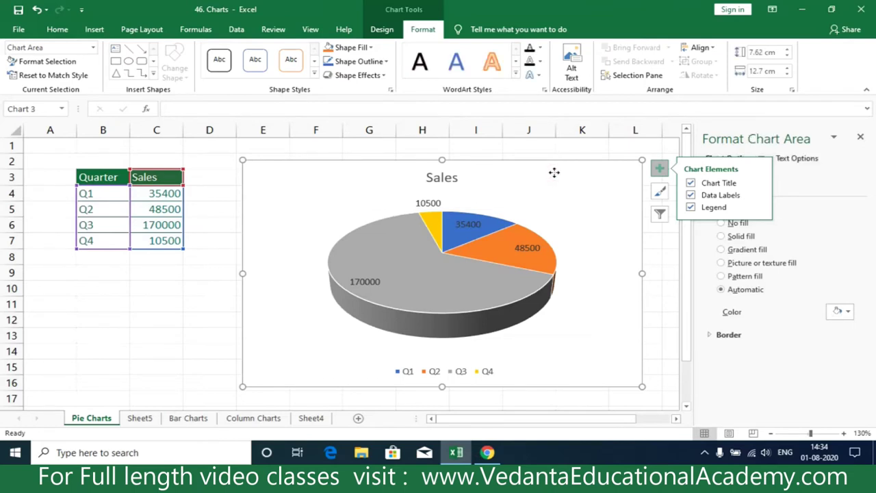
{"action": "left_click", "coordinate": [554, 175]}
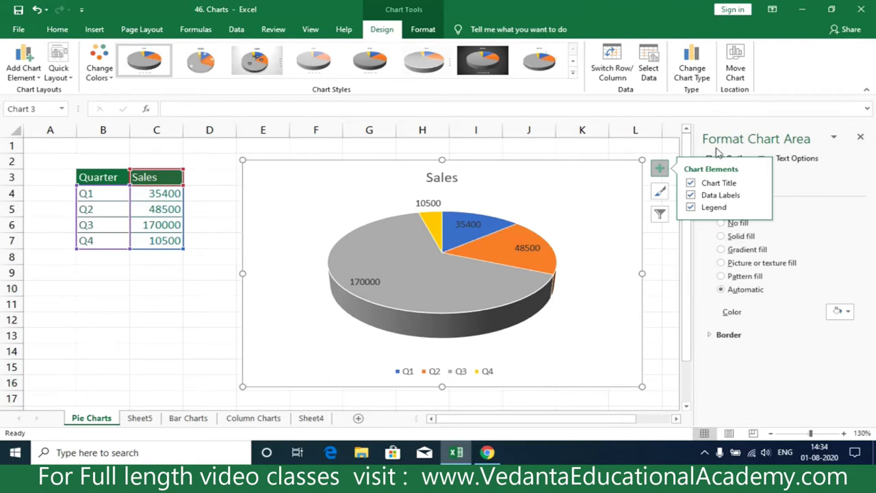
{"action": "left_click", "coordinate": [532, 220]}
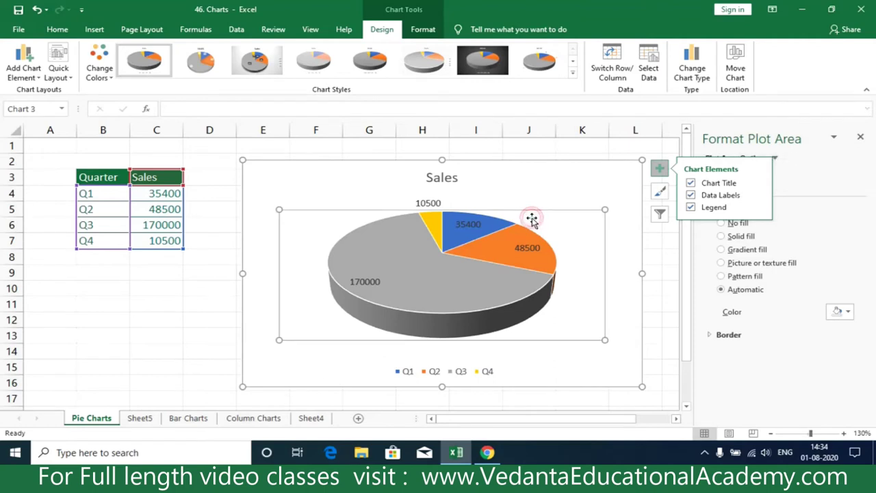
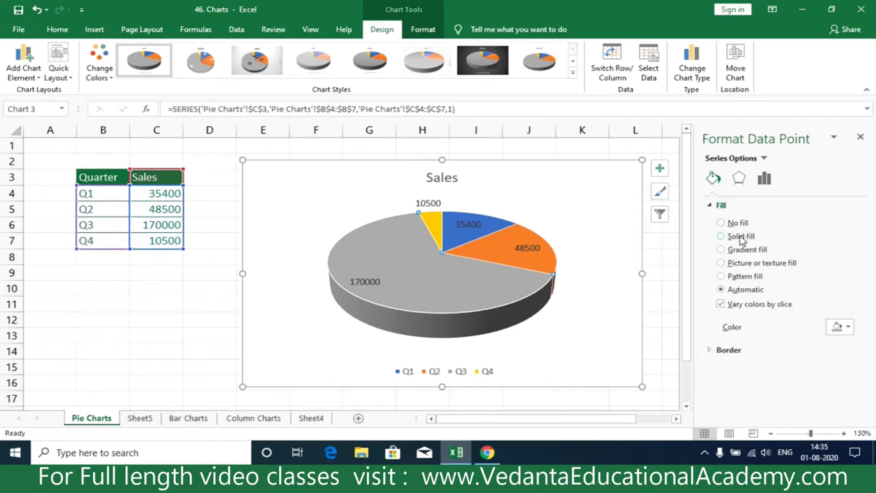
- Give the Q3 slice a solid fill in standard red and deselect the chart
{"action": "left_click", "coordinate": [742, 238]}
{"action": "left_click", "coordinate": [849, 327]}
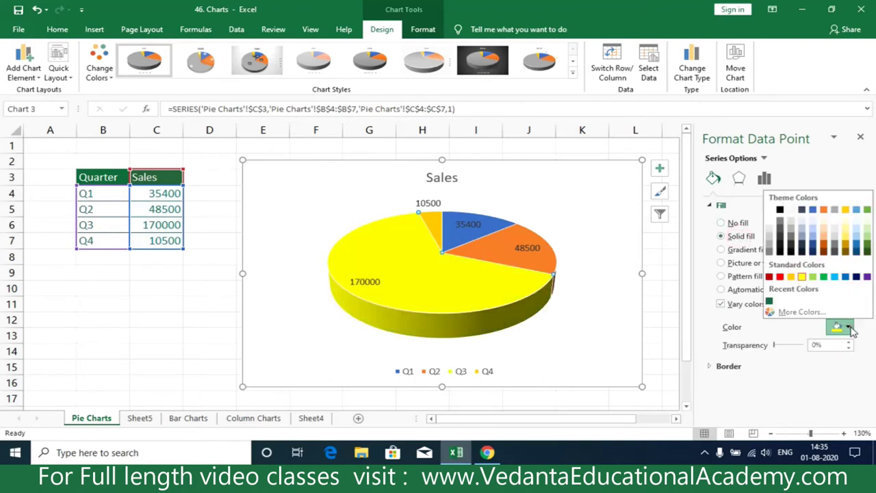
{"action": "left_click", "coordinate": [779, 278]}
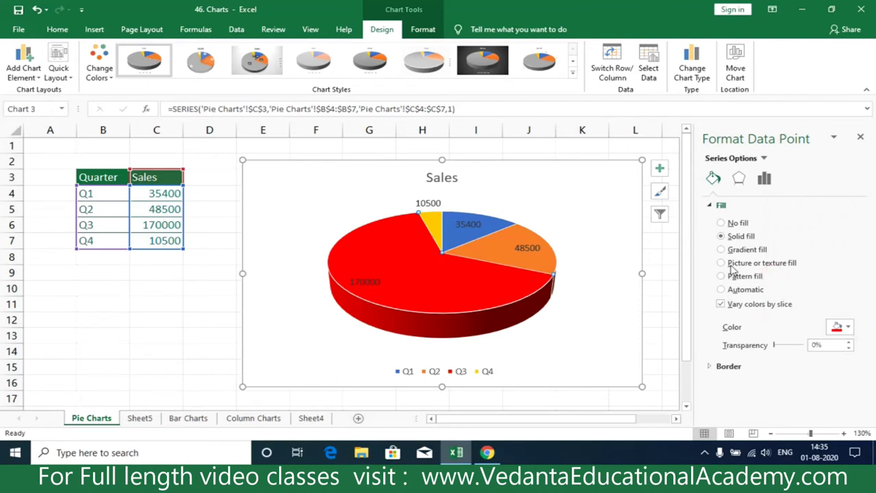
{"action": "left_click", "coordinate": [664, 257]}
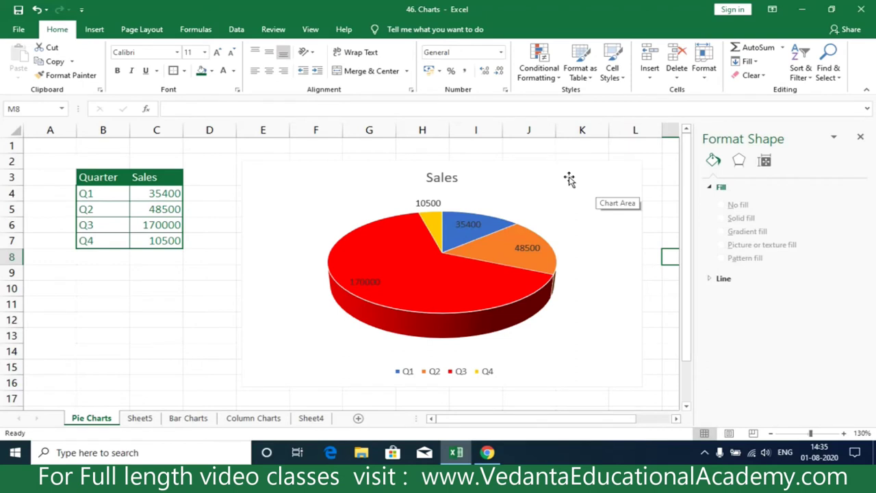
- Fill the plot area behind the pie with solid standard green
{"action": "left_click", "coordinate": [572, 175]}
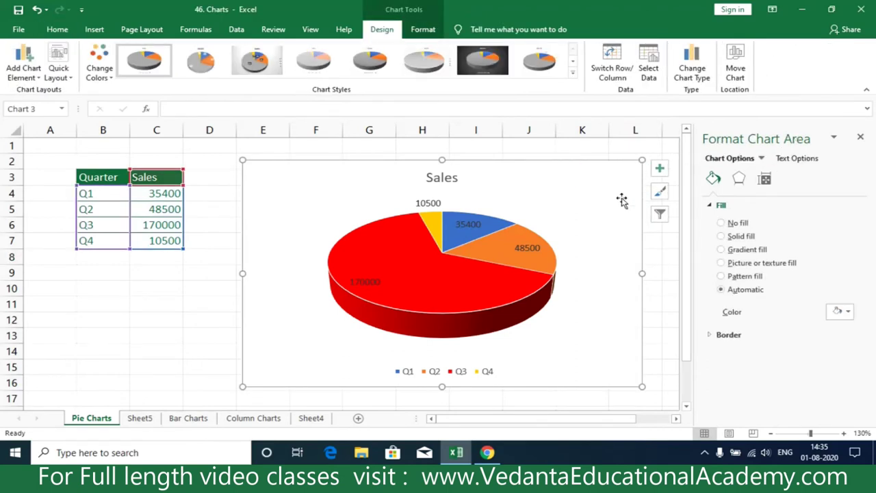
{"action": "left_click", "coordinate": [550, 228]}
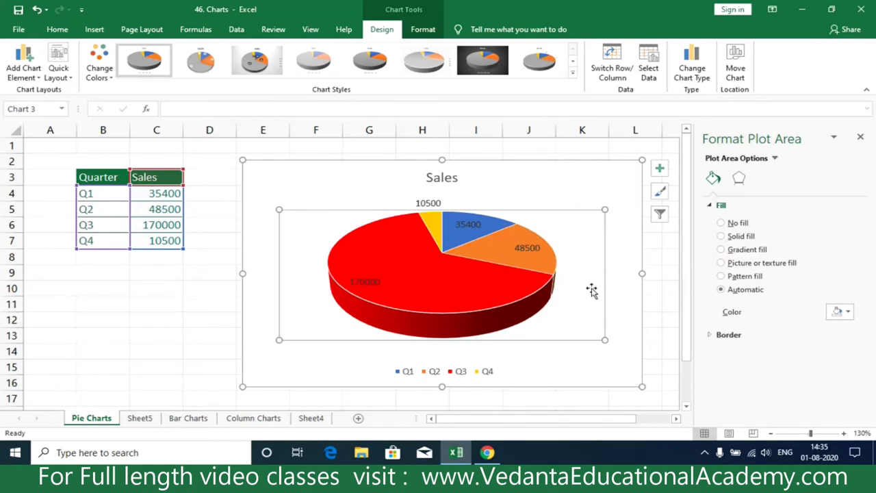
{"action": "left_click", "coordinate": [739, 237]}
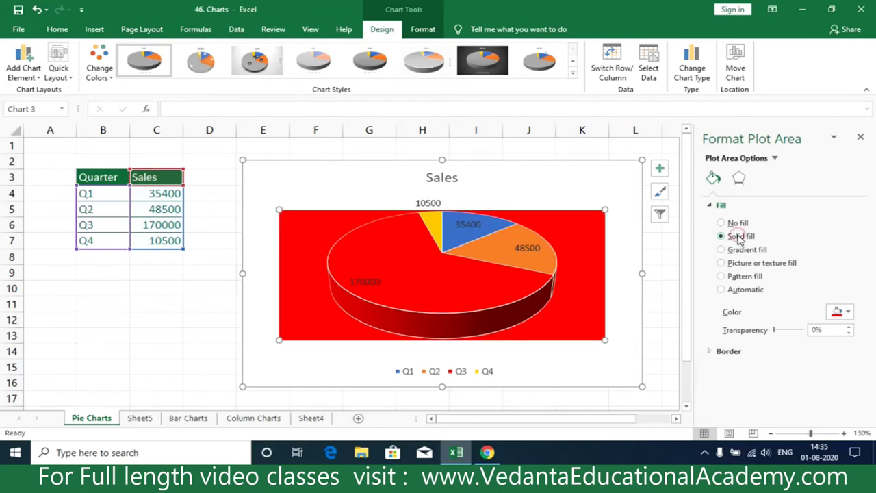
{"action": "left_click", "coordinate": [849, 312]}
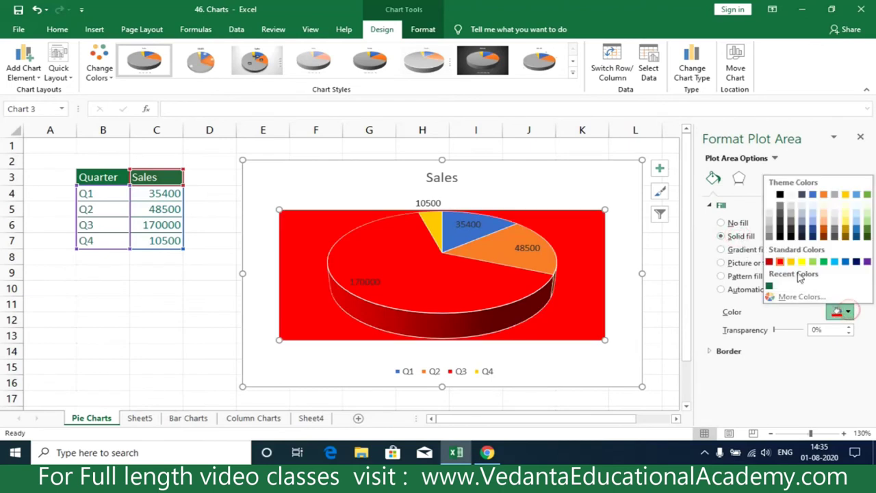
{"action": "left_click", "coordinate": [823, 262]}
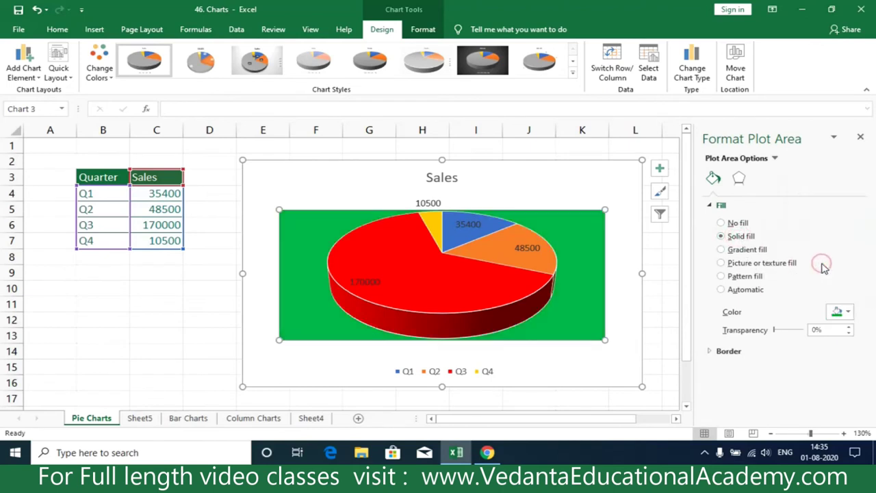
- Fill the whole chart area with solid standard blue
{"action": "left_click", "coordinate": [597, 184]}
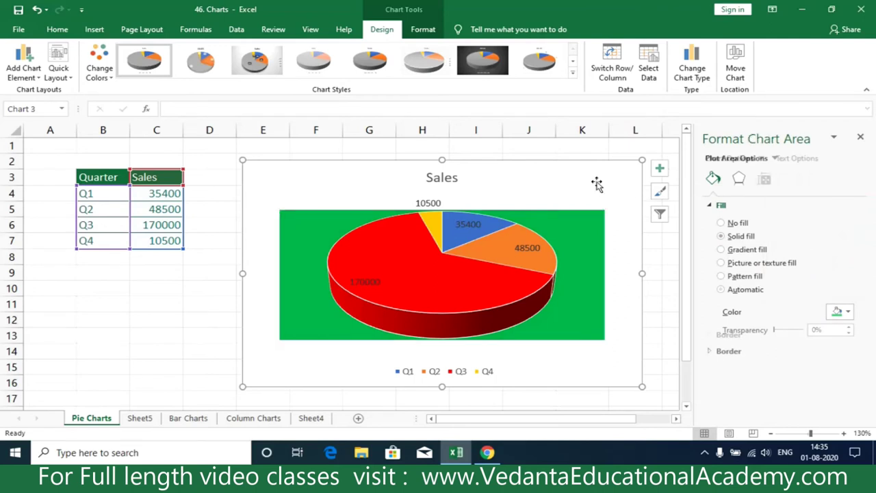
{"action": "left_click", "coordinate": [740, 236]}
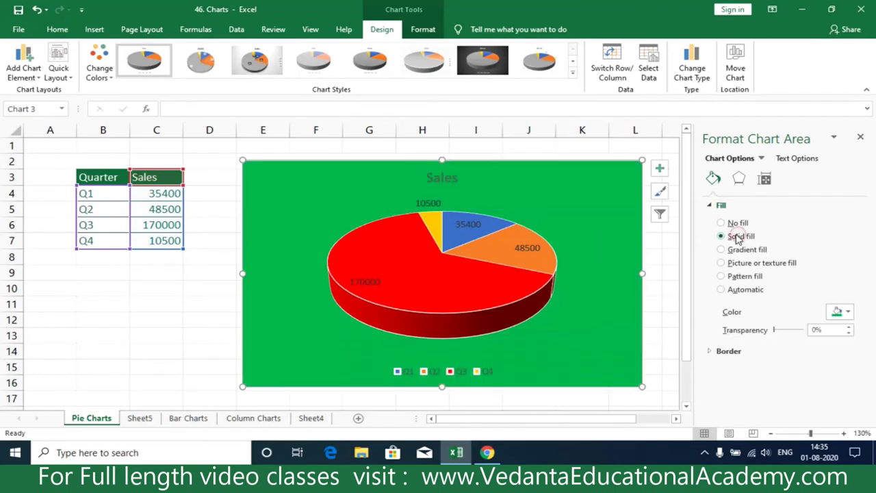
{"action": "left_click", "coordinate": [843, 311]}
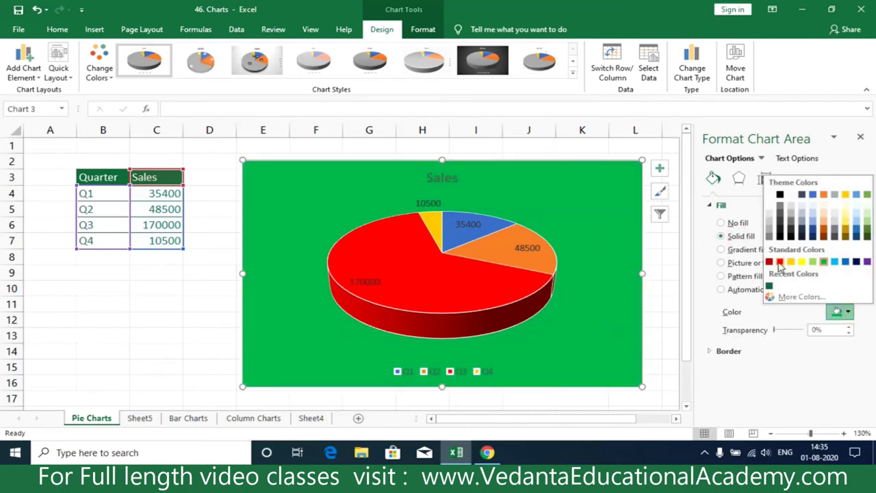
{"action": "left_click", "coordinate": [846, 262]}
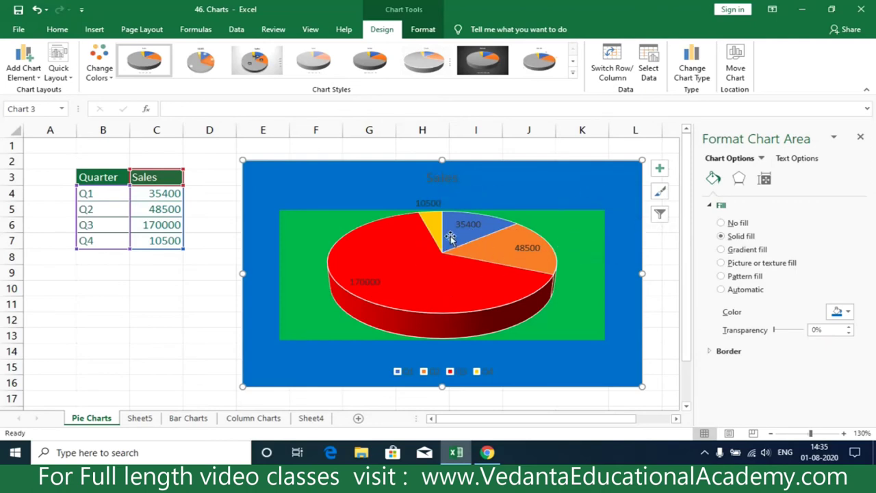
- Examine the Q3 slice's series options for first slice angle and point explosion, and close the formatting options
{"action": "left_click", "coordinate": [417, 262]}
{"action": "left_click", "coordinate": [417, 262]}
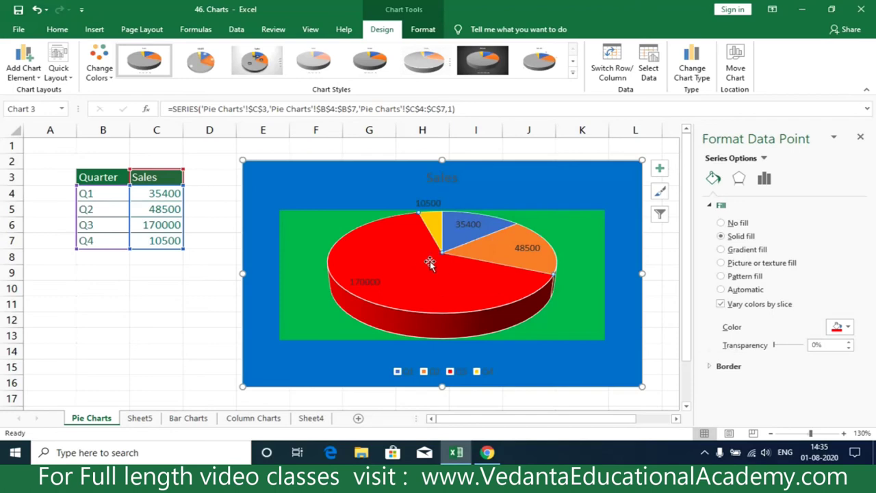
{"action": "mouse_move", "coordinate": [422, 262]}
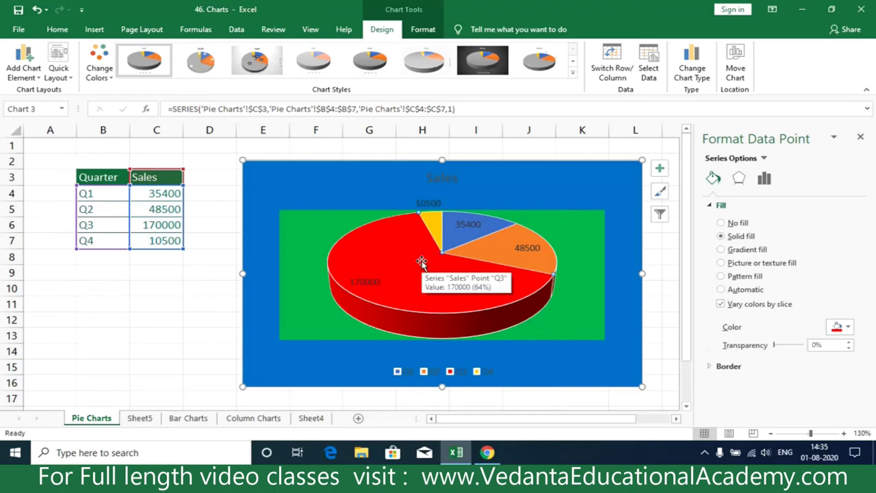
{"action": "left_click", "coordinate": [765, 180]}
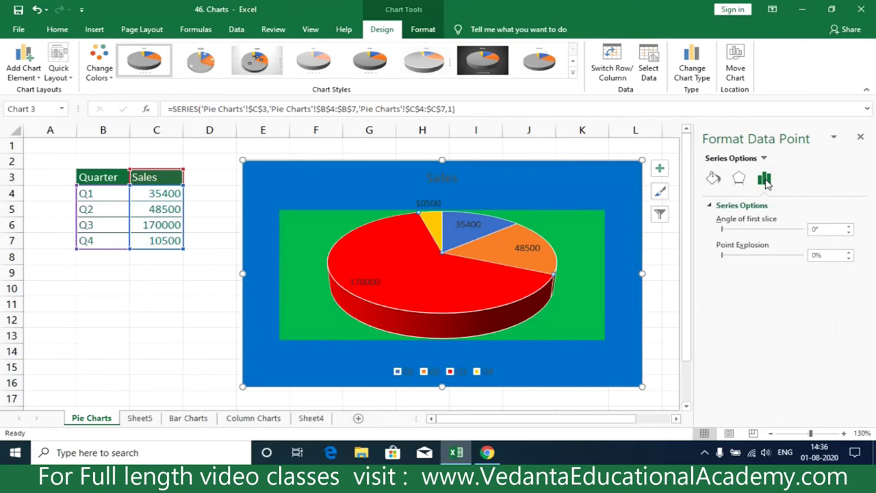
{"action": "left_click", "coordinate": [861, 137]}
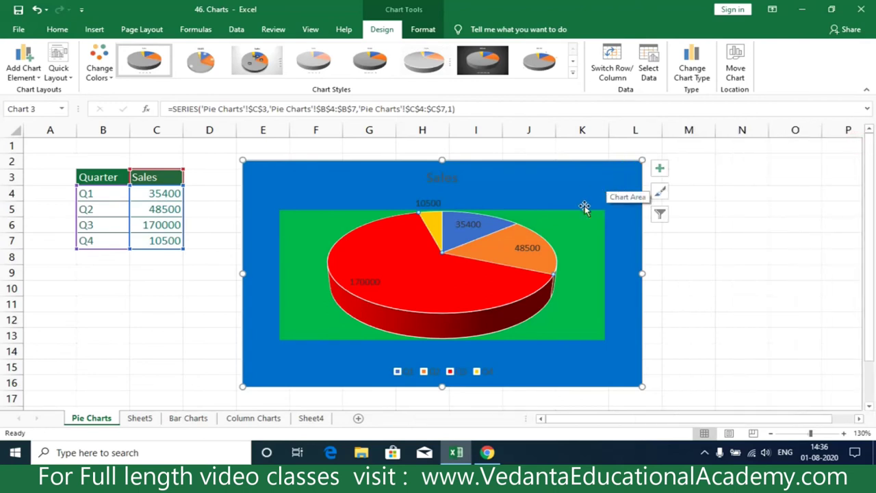
- Reopen the formatting options from the plot area and bring up those of the single Q3 slice
{"action": "double_click", "coordinate": [564, 228]}
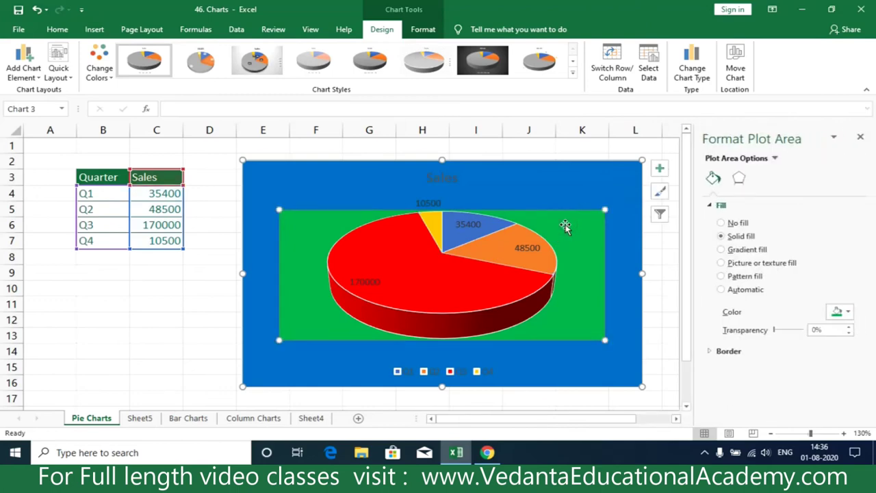
{"action": "left_click", "coordinate": [444, 249]}
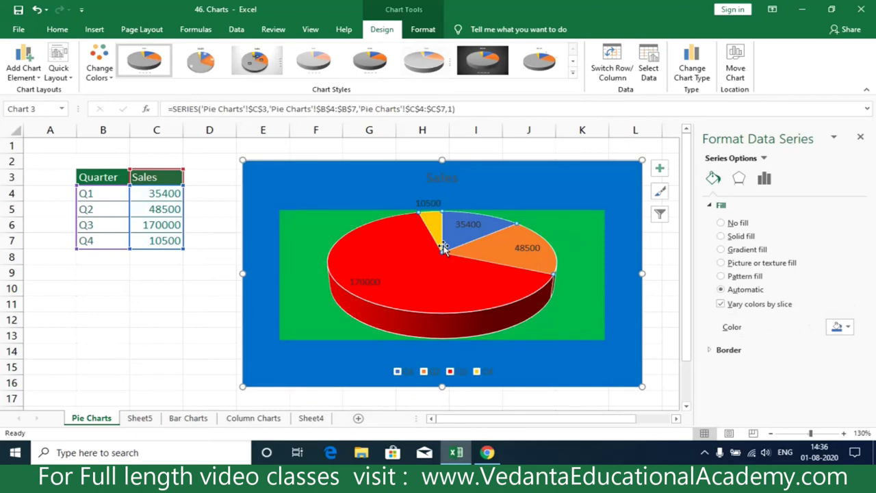
{"action": "left_click", "coordinate": [377, 267]}
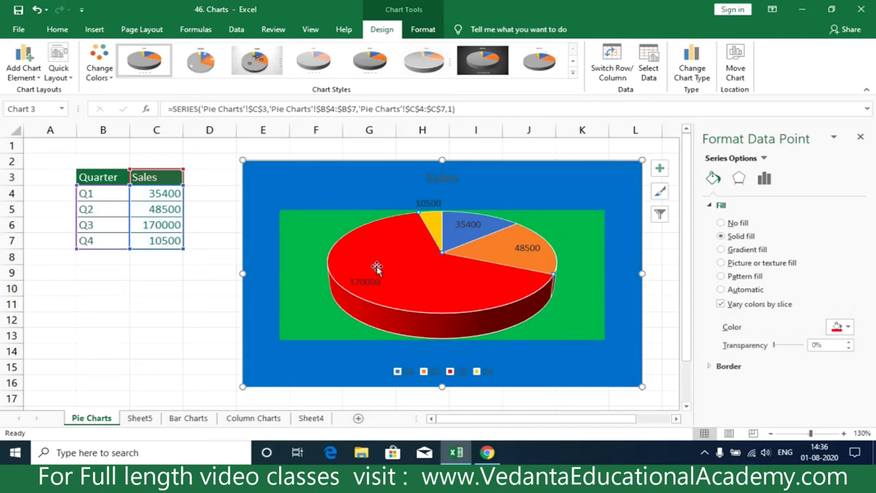
- Bring up the fill options of the whole pie series and those of the plot area in turn
{"action": "left_click", "coordinate": [469, 226]}
{"action": "left_click", "coordinate": [485, 246]}
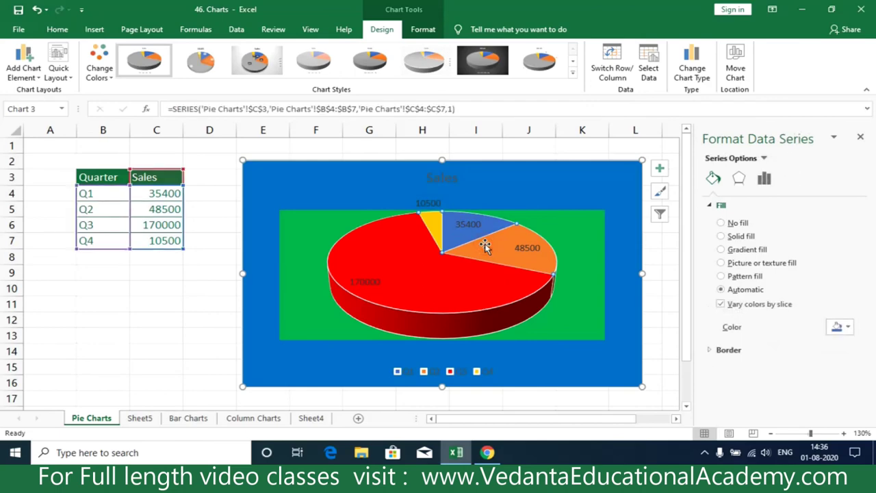
{"action": "left_click", "coordinate": [583, 149]}
{"action": "left_click", "coordinate": [579, 234]}
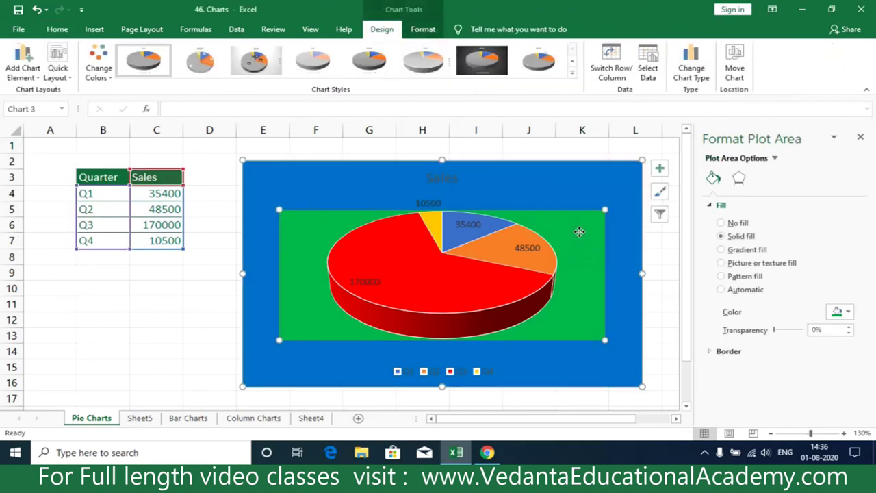
- Try a first slice angle of 185° and a pie explosion of 14% on the whole pie series, and return both to 0
{"action": "left_click", "coordinate": [450, 248]}
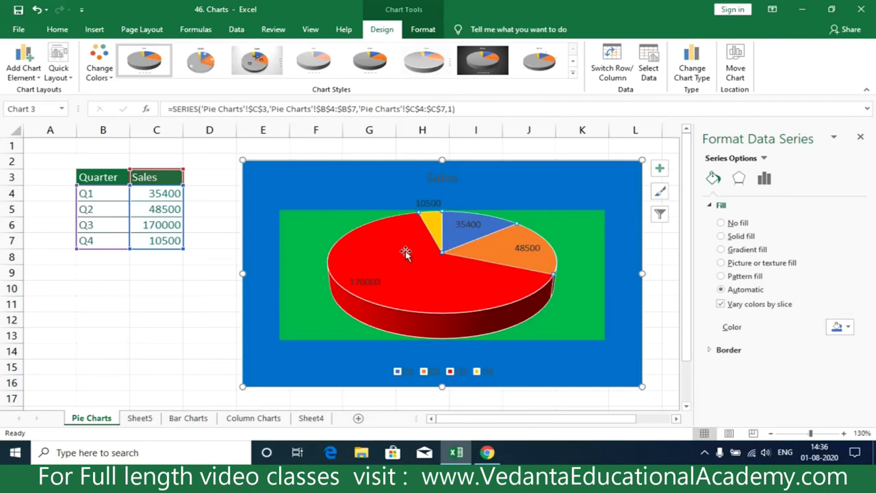
{"action": "left_click", "coordinate": [765, 180]}
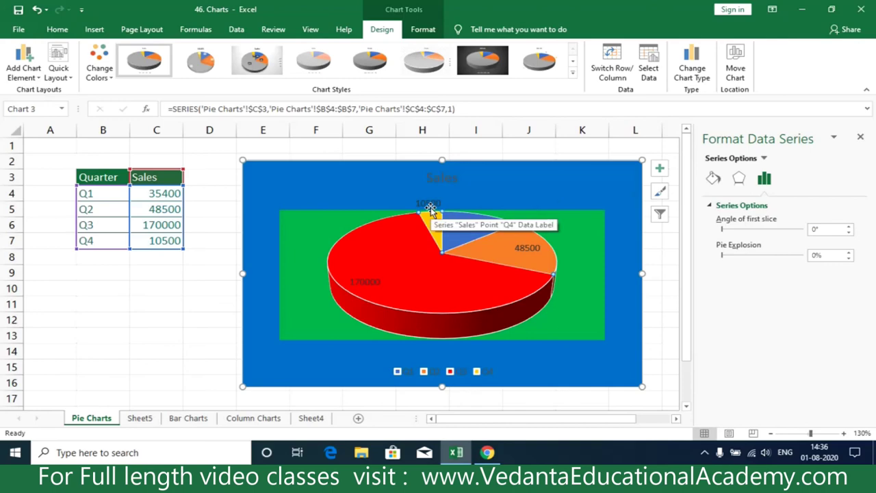
{"action": "left_click_drag", "start_coordinate": [852, 231], "coordinate": [852, 232]}
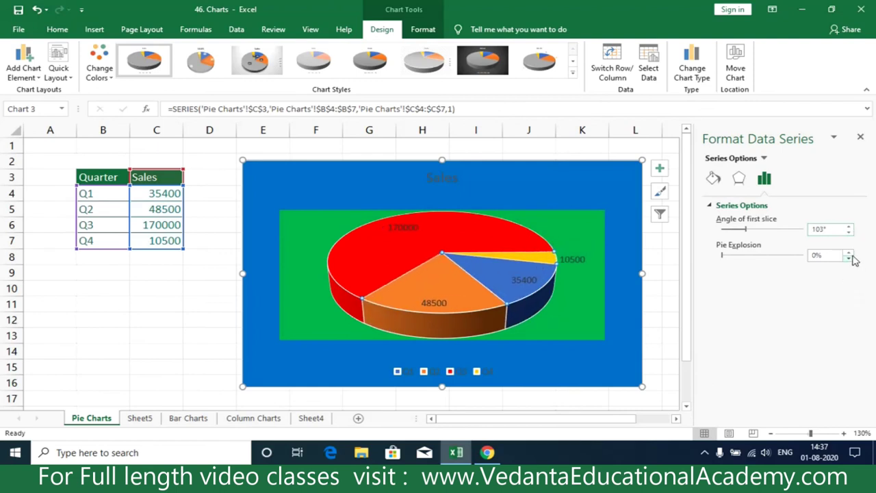
{"action": "left_click_drag", "start_coordinate": [850, 252], "coordinate": [850, 231]}
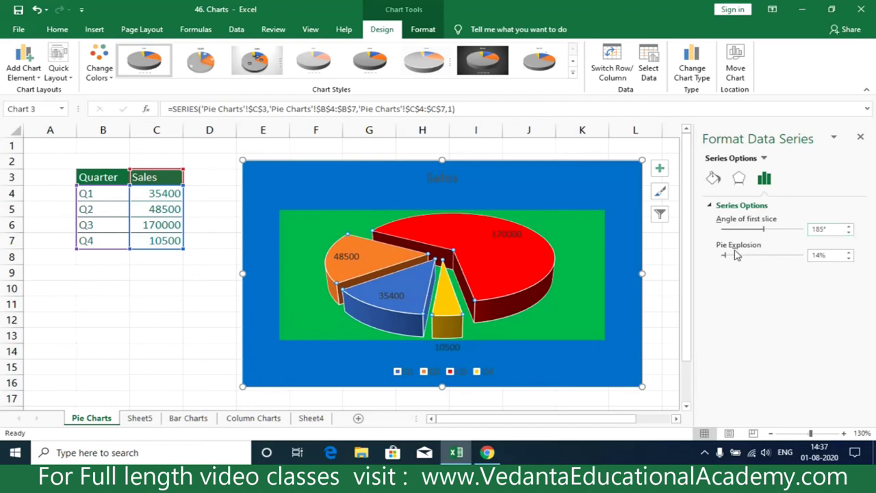
{"action": "left_click_drag", "start_coordinate": [766, 234], "coordinate": [722, 256]}
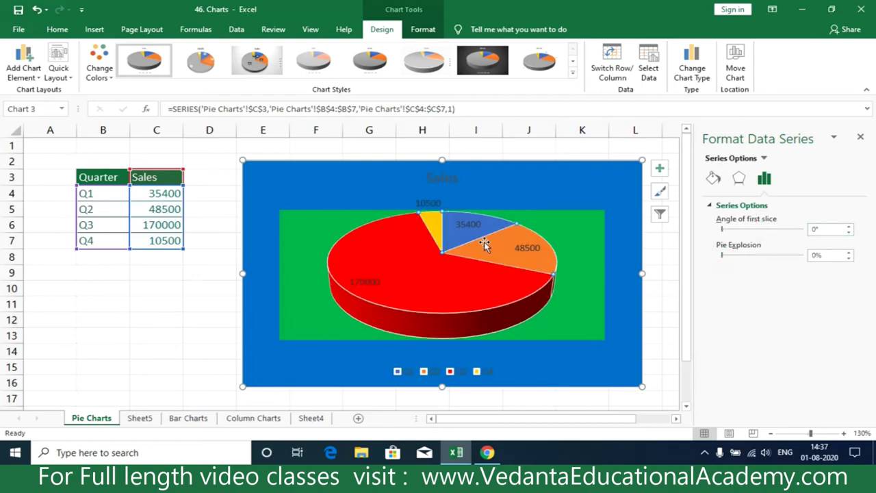
- Pull the pie's slices apart directly in the chart to a pie explosion of 45%, and select the plot area
{"action": "left_click", "coordinate": [404, 265]}
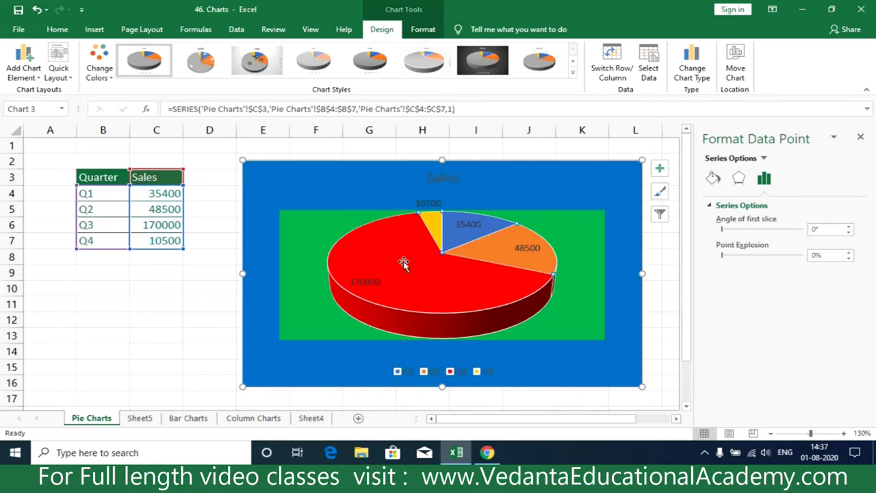
{"action": "left_click_drag", "start_coordinate": [379, 262], "coordinate": [473, 231]}
{"action": "left_click", "coordinate": [482, 252]}
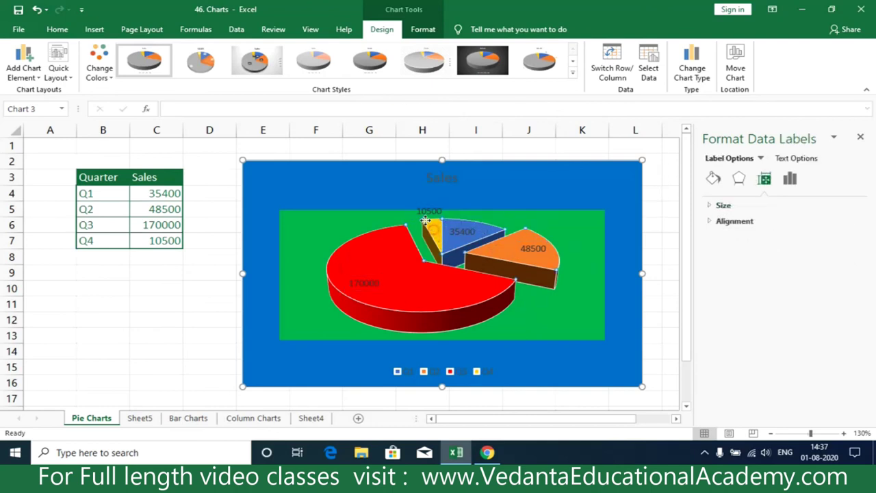
{"action": "left_click", "coordinate": [418, 216]}
{"action": "left_click_drag", "start_coordinate": [418, 217], "coordinate": [411, 209]}
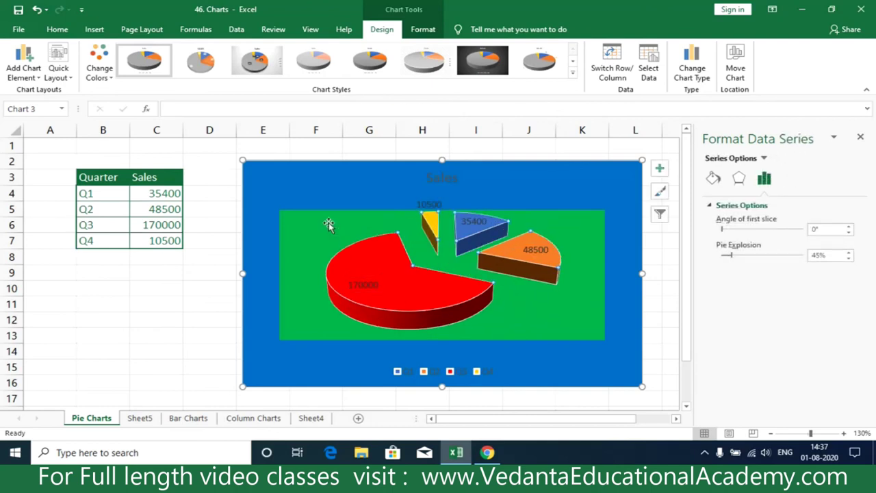
{"action": "left_click", "coordinate": [328, 222]}
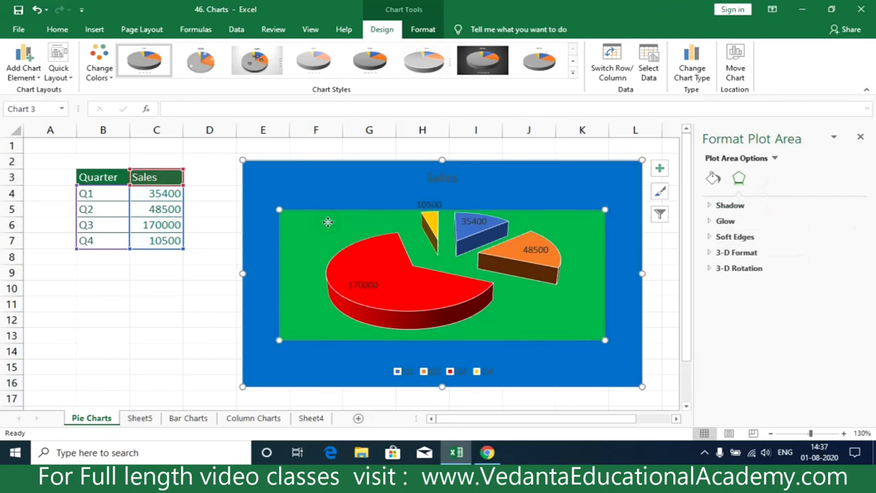